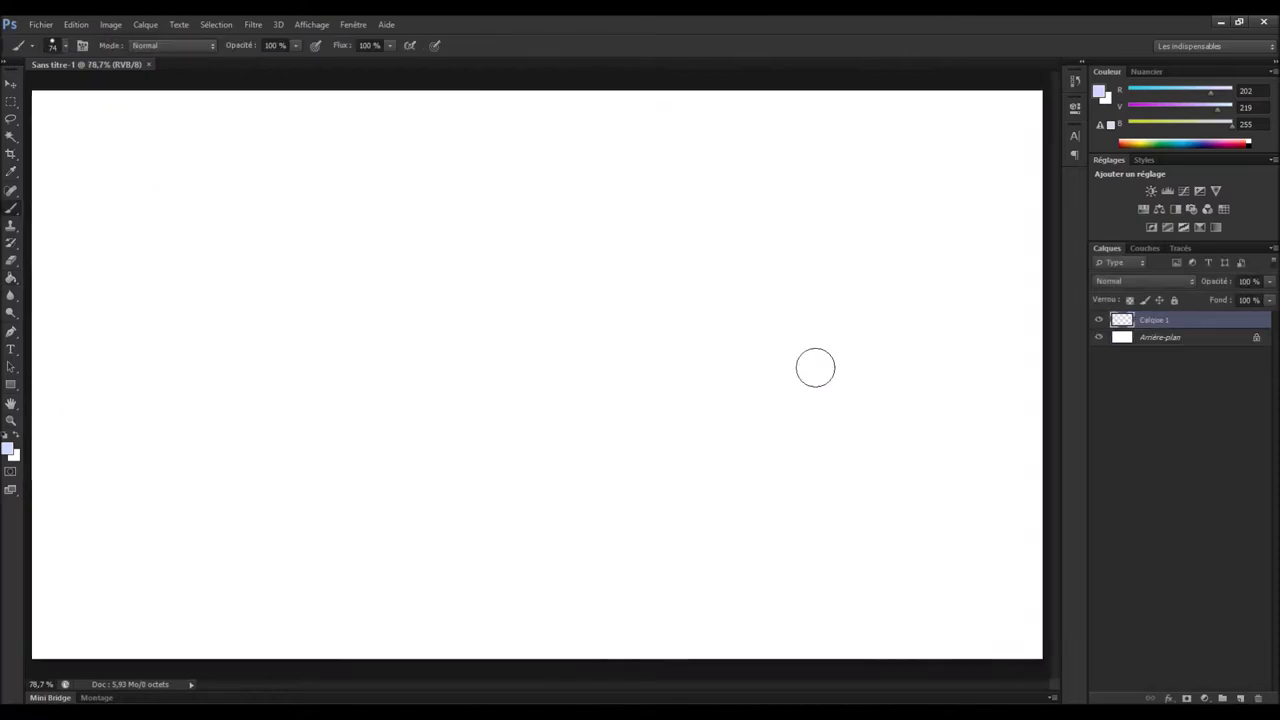
Rough out the head with a centre line, neck, hair and shoulder lines in grey
{"action": "mouse_move", "coordinate": [343, 215]}
{"action": "left_mouse_down"}
{"action": "mouse_move", "coordinate": [414, 326]}
{"action": "mouse_move", "coordinate": [522, 165]}
{"action": "mouse_move", "coordinate": [440, 306]}
{"action": "left_mouse_up"}
{"action": "mouse_move", "coordinate": [455, 140]}
{"action": "left_mouse_down"}
{"action": "mouse_move", "coordinate": [398, 315]}
{"action": "mouse_move", "coordinate": [540, 296]}
{"action": "mouse_move", "coordinate": [630, 350]}
{"action": "left_mouse_up"}
{"action": "mouse_move", "coordinate": [360, 350]}
{"action": "left_mouse_down"}
{"action": "mouse_move", "coordinate": [255, 435]}
{"action": "mouse_move", "coordinate": [245, 465]}
{"action": "left_mouse_up"}
{"action": "left_click_drag", "start_coordinate": [164, 400], "coordinate": [136, 454]}
{"action": "left_click_drag", "start_coordinate": [392, 160], "coordinate": [436, 178]}
{"action": "mouse_move", "coordinate": [520, 160]}
{"action": "left_mouse_down"}
{"action": "mouse_move", "coordinate": [415, 285]}
{"action": "mouse_move", "coordinate": [628, 352]}
{"action": "left_mouse_up"}
{"action": "left_click_drag", "start_coordinate": [552, 340], "coordinate": [660, 372]}
Add the face contour, hair curls, shoulder and a long arm line
{"action": "left_click_drag", "start_coordinate": [362, 342], "coordinate": [236, 484]}
{"action": "mouse_move", "coordinate": [382, 158]}
{"action": "left_mouse_down"}
{"action": "mouse_move", "coordinate": [398, 178]}
{"action": "mouse_move", "coordinate": [338, 262]}
{"action": "left_mouse_up"}
{"action": "left_click_drag", "start_coordinate": [490, 278], "coordinate": [452, 298]}
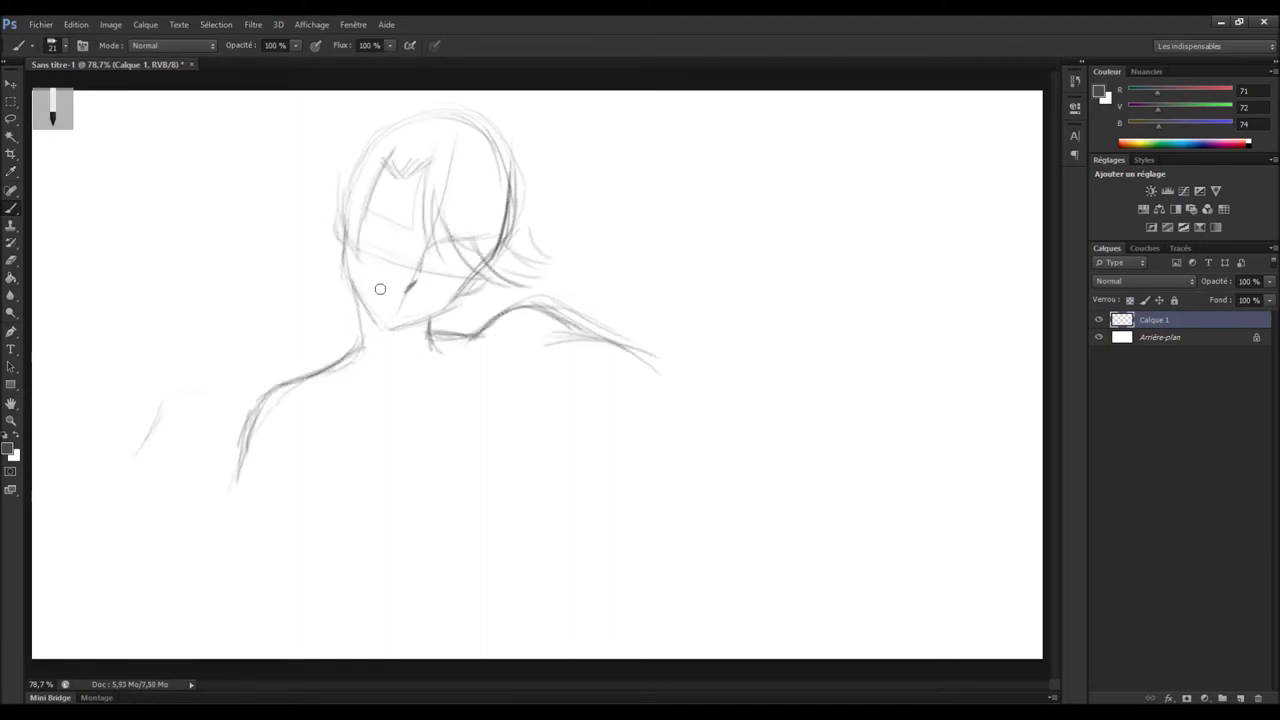
{"action": "mouse_move", "coordinate": [480, 95]}
{"action": "left_mouse_down"}
{"action": "mouse_move", "coordinate": [540, 206]}
{"action": "mouse_move", "coordinate": [470, 330]}
{"action": "left_mouse_up"}
{"action": "left_click_drag", "start_coordinate": [714, 362], "coordinate": [600, 392]}
{"action": "left_click_drag", "start_coordinate": [522, 380], "coordinate": [485, 455]}
{"action": "mouse_move", "coordinate": [545, 415]}
{"action": "left_mouse_down"}
{"action": "mouse_move", "coordinate": [486, 612]}
{"action": "mouse_move", "coordinate": [540, 656]}
{"action": "left_mouse_up"}
Rough in the torso, both arms, and the forearm and hand of the extended arm
{"action": "left_click_drag", "start_coordinate": [310, 506], "coordinate": [345, 656]}
{"action": "left_click_drag", "start_coordinate": [270, 395], "coordinate": [205, 530]}
{"action": "mouse_move", "coordinate": [462, 476]}
{"action": "left_mouse_down"}
{"action": "mouse_move", "coordinate": [518, 406]}
{"action": "mouse_move", "coordinate": [652, 452]}
{"action": "mouse_move", "coordinate": [778, 326]}
{"action": "mouse_move", "coordinate": [850, 318]}
{"action": "left_mouse_up"}
{"action": "left_click_drag", "start_coordinate": [745, 340], "coordinate": [672, 440]}
{"action": "mouse_move", "coordinate": [700, 488]}
{"action": "left_mouse_down"}
{"action": "mouse_move", "coordinate": [690, 535]}
{"action": "mouse_move", "coordinate": [765, 478]}
{"action": "left_mouse_up"}
{"action": "mouse_move", "coordinate": [780, 380]}
{"action": "left_mouse_down"}
{"action": "mouse_move", "coordinate": [863, 372]}
{"action": "mouse_move", "coordinate": [846, 378]}
{"action": "left_mouse_up"}
{"action": "left_click_drag", "start_coordinate": [730, 412], "coordinate": [755, 458]}
{"action": "left_click_drag", "start_coordinate": [680, 390], "coordinate": [716, 354]}
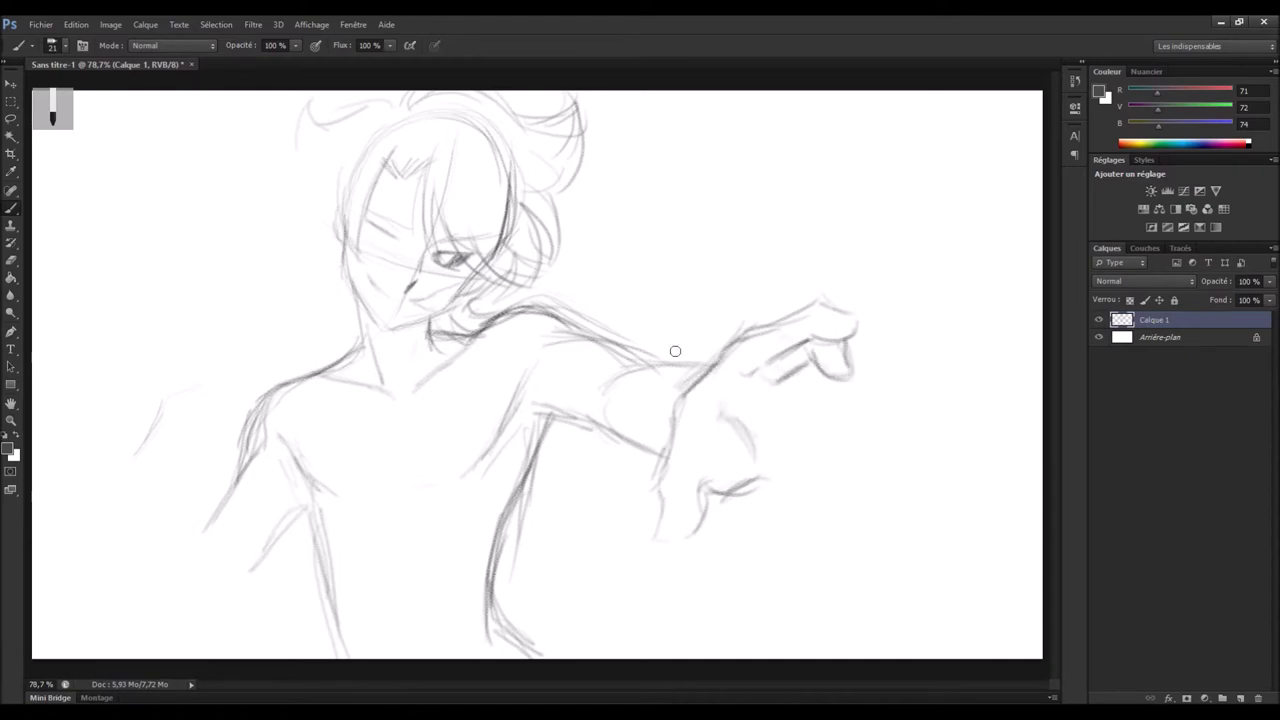
Redraw the outstretched hand's fingers and outline the top of the hand
{"action": "mouse_move", "coordinate": [822, 372]}
{"action": "left_mouse_down"}
{"action": "mouse_move", "coordinate": [840, 412]}
{"action": "mouse_move", "coordinate": [860, 378]}
{"action": "left_mouse_up"}
{"action": "left_click_drag", "start_coordinate": [805, 412], "coordinate": [890, 400]}
{"action": "left_click_drag", "start_coordinate": [820, 426], "coordinate": [765, 476]}
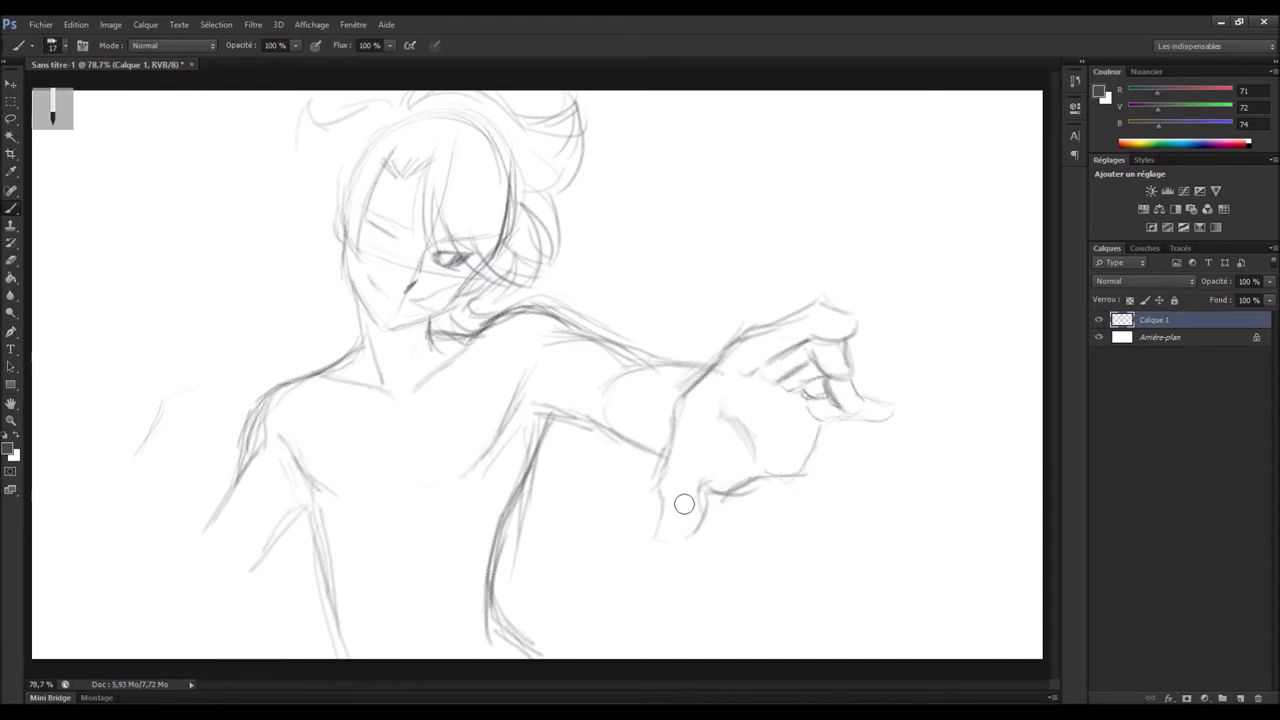
{"action": "left_click_drag", "start_coordinate": [680, 503], "coordinate": [820, 340]}
{"action": "left_click_drag", "start_coordinate": [722, 345], "coordinate": [838, 286]}
{"action": "mouse_move", "coordinate": [778, 322]}
{"action": "left_mouse_down"}
{"action": "mouse_move", "coordinate": [748, 380]}
{"action": "mouse_move", "coordinate": [826, 288]}
{"action": "left_mouse_up"}
Rework the lower hand, thumb, wrist and long finger strokes
{"action": "left_click_drag", "start_coordinate": [660, 520], "coordinate": [720, 365]}
{"action": "left_click_drag", "start_coordinate": [645, 425], "coordinate": [722, 545]}
{"action": "left_click_drag", "start_coordinate": [670, 450], "coordinate": [725, 565]}
{"action": "left_click_drag", "start_coordinate": [750, 497], "coordinate": [751, 417]}
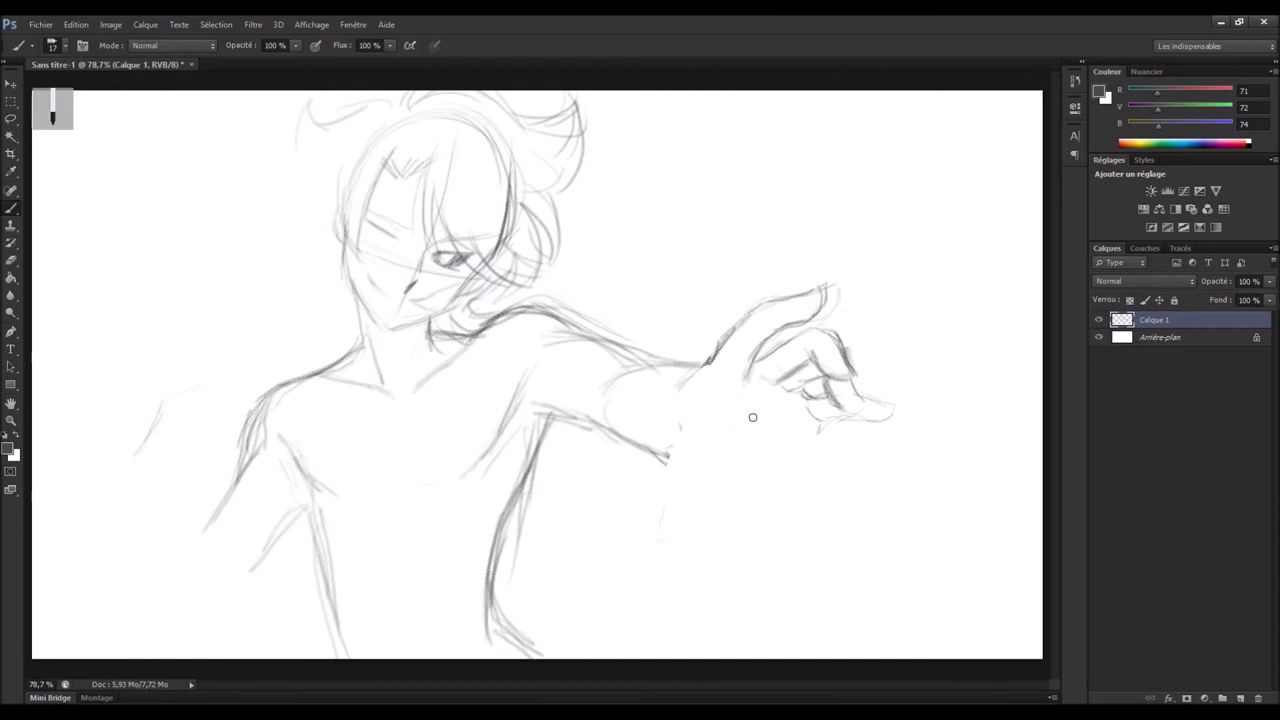
{"action": "left_click_drag", "start_coordinate": [700, 370], "coordinate": [660, 455]}
{"action": "left_click_drag", "start_coordinate": [625, 485], "coordinate": [723, 466]}
{"action": "left_click_drag", "start_coordinate": [800, 330], "coordinate": [723, 331]}
{"action": "left_click_drag", "start_coordinate": [730, 375], "coordinate": [788, 255]}
{"action": "mouse_move", "coordinate": [840, 340]}
{"action": "left_mouse_down"}
{"action": "mouse_move", "coordinate": [807, 372]}
{"action": "mouse_move", "coordinate": [857, 334]}
{"action": "left_mouse_up"}
Undo stray strokes beside the hand and redraw the open hand's fingers
{"action": "key", "text": "ctrl+z"}
{"action": "left_click_drag", "start_coordinate": [735, 375], "coordinate": [789, 263]}
{"action": "key", "text": "ctrl+z"}
{"action": "left_click_drag", "start_coordinate": [790, 330], "coordinate": [875, 315]}
{"action": "left_click_drag", "start_coordinate": [780, 380], "coordinate": [809, 360]}
Redraw the pinky, palm, wrist, thumb and lower fingers of the open hand
{"action": "left_click_drag", "start_coordinate": [715, 355], "coordinate": [650, 460]}
{"action": "left_click_drag", "start_coordinate": [628, 490], "coordinate": [785, 440]}
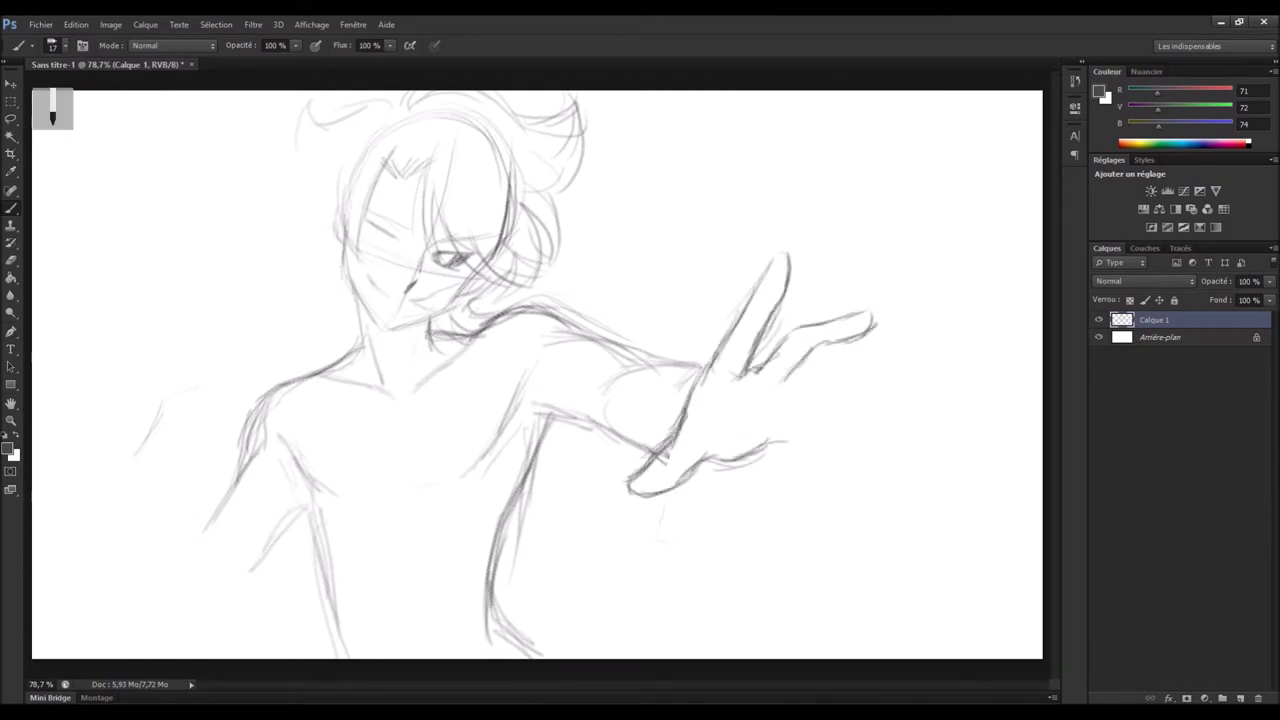
{"action": "left_click_drag", "start_coordinate": [760, 370], "coordinate": [845, 265]}
{"action": "left_click_drag", "start_coordinate": [715, 385], "coordinate": [775, 260]}
{"action": "left_click_drag", "start_coordinate": [760, 380], "coordinate": [868, 305]}
{"action": "mouse_move", "coordinate": [712, 372]}
{"action": "left_mouse_down"}
{"action": "mouse_move", "coordinate": [707, 427]}
{"action": "mouse_move", "coordinate": [735, 455]}
{"action": "mouse_move", "coordinate": [810, 430]}
{"action": "left_mouse_up"}
{"action": "mouse_move", "coordinate": [815, 410]}
{"action": "left_mouse_down"}
{"action": "mouse_move", "coordinate": [880, 375]}
{"action": "mouse_move", "coordinate": [875, 345]}
{"action": "left_mouse_up"}
{"action": "left_click_drag", "start_coordinate": [870, 280], "coordinate": [802, 360]}
Sketch a second gripping hand at the lower left
{"action": "left_click_drag", "start_coordinate": [520, 490], "coordinate": [495, 640]}
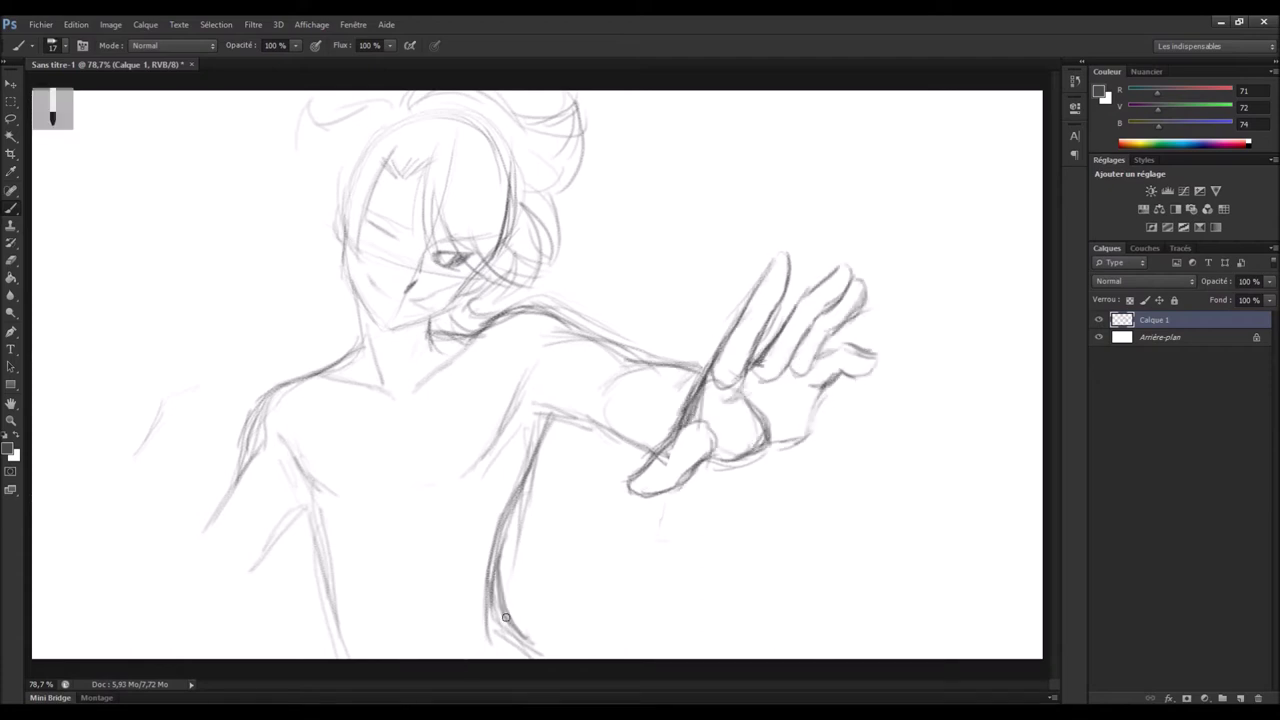
{"action": "left_click_drag", "start_coordinate": [280, 460], "coordinate": [345, 655]}
{"action": "left_click_drag", "start_coordinate": [145, 530], "coordinate": [212, 436]}
{"action": "mouse_move", "coordinate": [170, 490]}
{"action": "left_mouse_down"}
{"action": "mouse_move", "coordinate": [240, 460]}
{"action": "mouse_move", "coordinate": [240, 525]}
{"action": "left_mouse_up"}
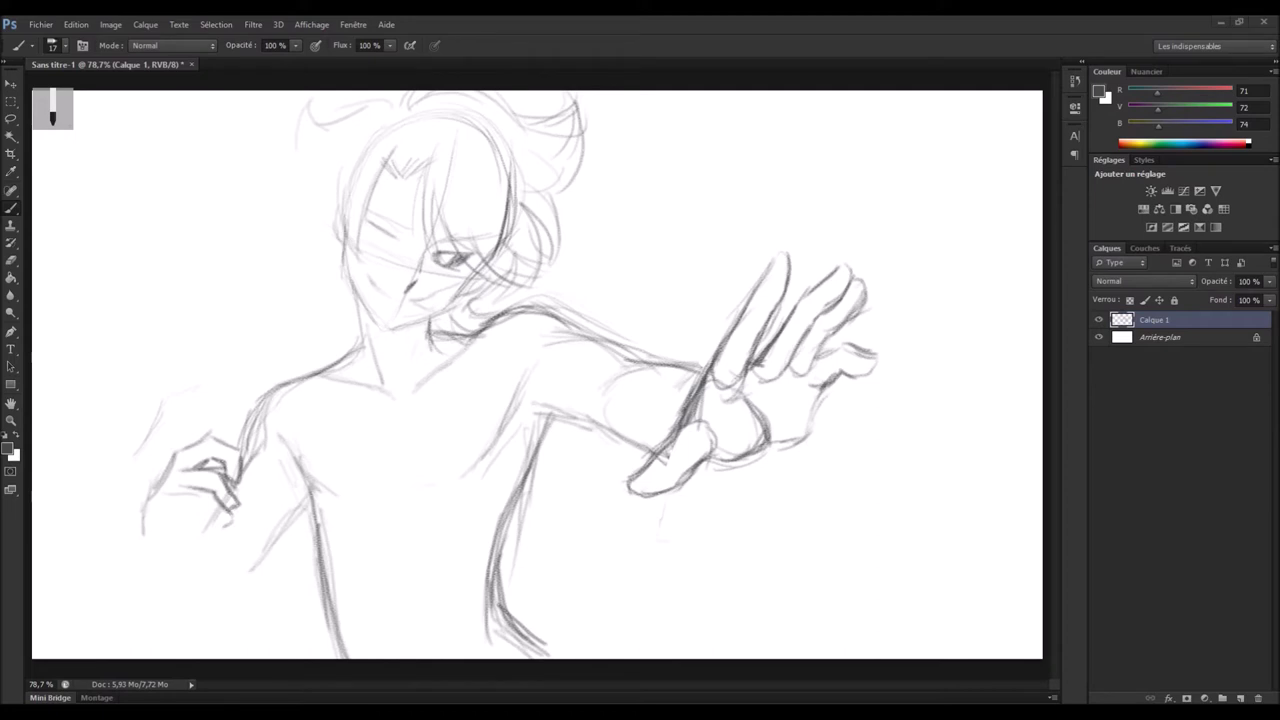
Sketch the forearm and elbow under the left hand and hair strands on the head's left
{"action": "left_click_drag", "start_coordinate": [145, 520], "coordinate": [180, 640]}
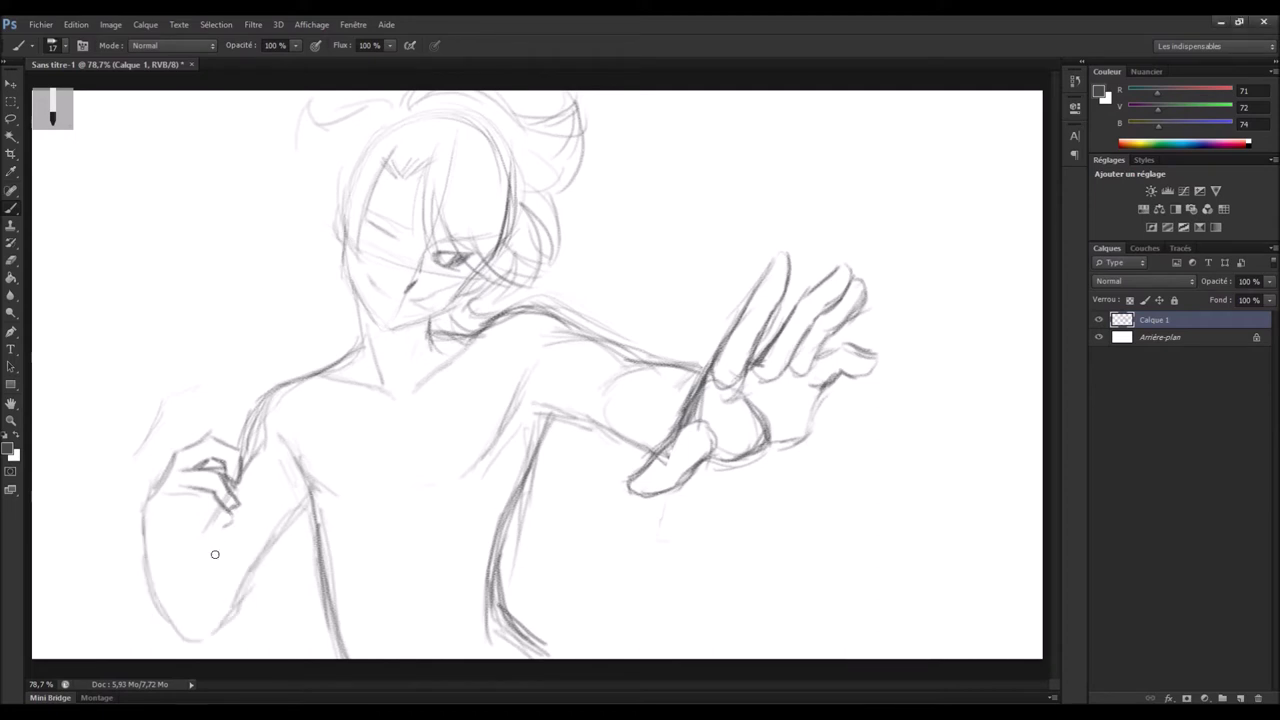
{"action": "left_click_drag", "start_coordinate": [275, 500], "coordinate": [195, 605]}
{"action": "left_click_drag", "start_coordinate": [150, 545], "coordinate": [240, 635]}
{"action": "left_click_drag", "start_coordinate": [315, 505], "coordinate": [240, 615]}
{"action": "left_click_drag", "start_coordinate": [305, 105], "coordinate": [295, 220]}
{"action": "left_click_drag", "start_coordinate": [326, 158], "coordinate": [266, 245]}
{"action": "left_click_drag", "start_coordinate": [334, 275], "coordinate": [280, 300]}
{"action": "left_click_drag", "start_coordinate": [358, 290], "coordinate": [300, 345]}
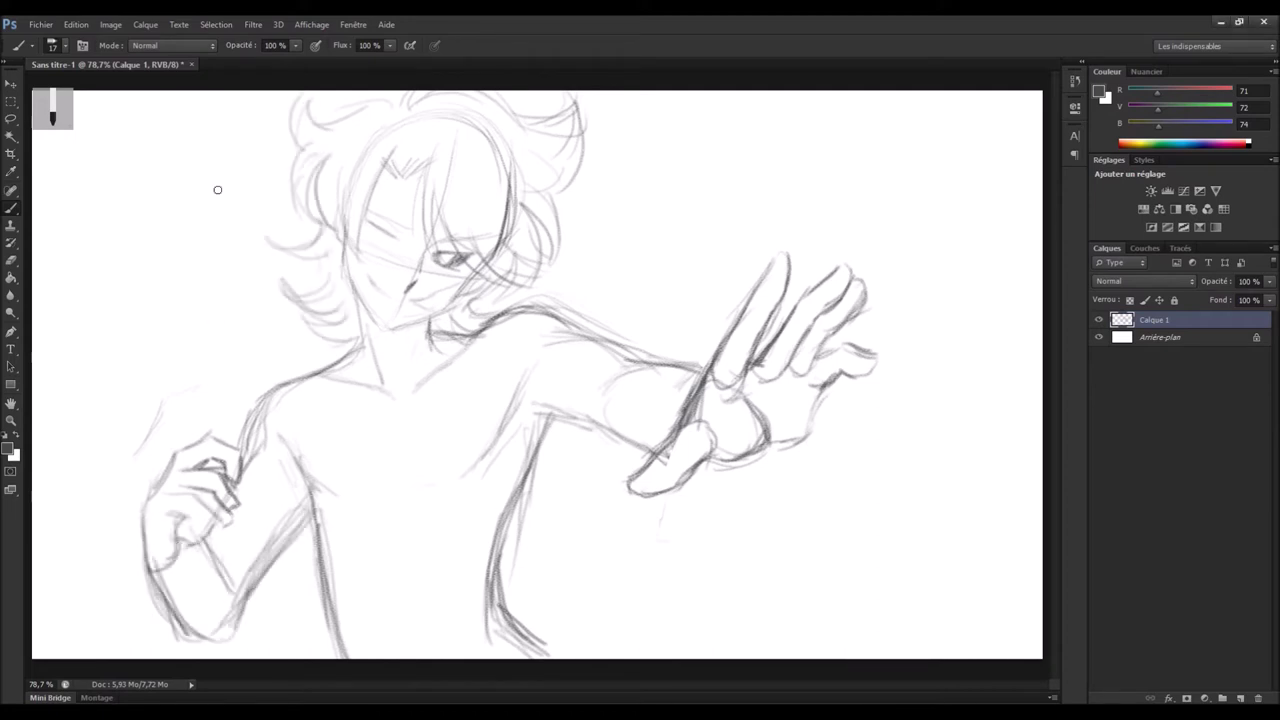
Sketch chest lines, ribs, torso centre and hip lines
{"action": "left_click_drag", "start_coordinate": [364, 338], "coordinate": [368, 425]}
{"action": "mouse_move", "coordinate": [460, 480]}
{"action": "left_mouse_down"}
{"action": "mouse_move", "coordinate": [495, 490]}
{"action": "mouse_move", "coordinate": [412, 525]}
{"action": "left_mouse_up"}
{"action": "left_click_drag", "start_coordinate": [495, 500], "coordinate": [430, 560]}
{"action": "mouse_move", "coordinate": [490, 545]}
{"action": "left_mouse_down"}
{"action": "mouse_move", "coordinate": [425, 590]}
{"action": "mouse_move", "coordinate": [430, 600]}
{"action": "left_mouse_up"}
{"action": "left_click_drag", "start_coordinate": [383, 490], "coordinate": [390, 612]}
{"action": "left_click_drag", "start_coordinate": [500, 615], "coordinate": [600, 650]}
{"action": "left_click_drag", "start_coordinate": [665, 355], "coordinate": [620, 450]}
{"action": "left_click_drag", "start_coordinate": [725, 340], "coordinate": [640, 465]}
{"action": "left_click_drag", "start_coordinate": [320, 470], "coordinate": [395, 466]}
Sketch a high collar and cravat at the neck
{"action": "left_click_drag", "start_coordinate": [388, 335], "coordinate": [405, 475]}
{"action": "left_click_drag", "start_coordinate": [405, 385], "coordinate": [460, 468]}
{"action": "left_click_drag", "start_coordinate": [462, 396], "coordinate": [424, 438]}
{"action": "left_click_drag", "start_coordinate": [430, 340], "coordinate": [500, 450]}
{"action": "left_click_drag", "start_coordinate": [355, 340], "coordinate": [382, 360]}
{"action": "left_click_drag", "start_coordinate": [436, 330], "coordinate": [430, 300]}
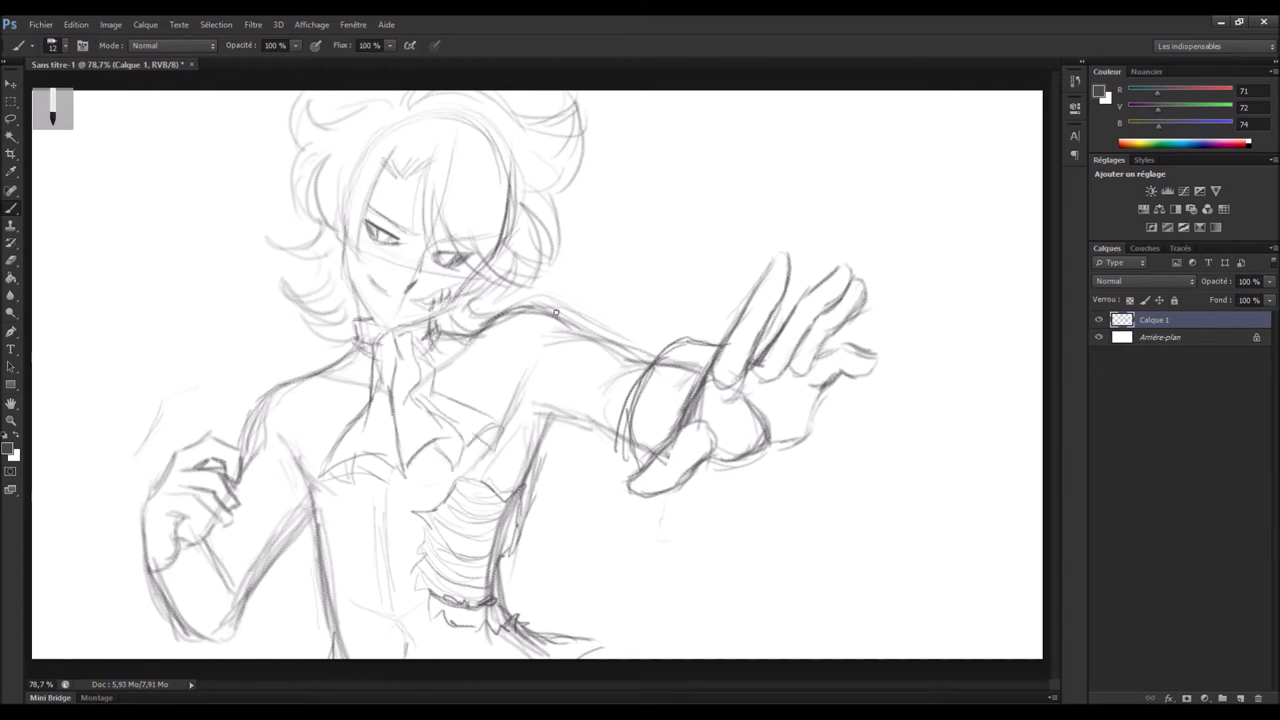
Sketch sleeve contours on both arms and outline the left shoulder and chest
{"action": "left_click_drag", "start_coordinate": [549, 307], "coordinate": [625, 335]}
{"action": "left_click_drag", "start_coordinate": [630, 350], "coordinate": [510, 440]}
{"action": "left_click_drag", "start_coordinate": [490, 330], "coordinate": [515, 430]}
{"action": "left_click_drag", "start_coordinate": [290, 495], "coordinate": [250, 610]}
{"action": "left_click_drag", "start_coordinate": [130, 550], "coordinate": [240, 640]}
{"action": "left_click_drag", "start_coordinate": [260, 395], "coordinate": [230, 445]}
{"action": "left_click_drag", "start_coordinate": [362, 340], "coordinate": [272, 458]}
{"action": "left_click_drag", "start_coordinate": [345, 500], "coordinate": [442, 478]}
Sketch a puffed sleeve on the left shoulder
{"action": "left_click_drag", "start_coordinate": [340, 362], "coordinate": [322, 404]}
{"action": "left_click_drag", "start_coordinate": [258, 404], "coordinate": [312, 436]}
{"action": "left_click_drag", "start_coordinate": [340, 365], "coordinate": [238, 350]}
{"action": "left_click_drag", "start_coordinate": [258, 388], "coordinate": [334, 357]}
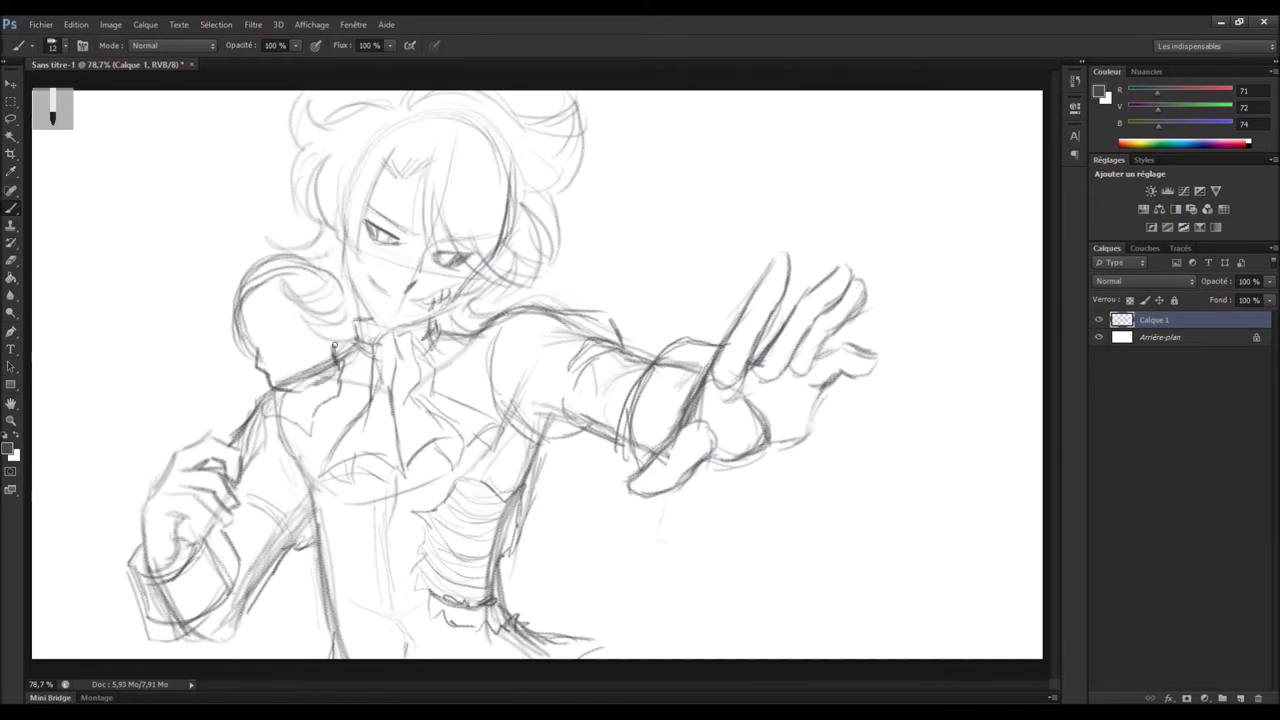
Sketch a skull at the shoulder and ghost shapes above the raised hand
{"action": "mouse_move", "coordinate": [261, 339]}
{"action": "left_mouse_down"}
{"action": "mouse_move", "coordinate": [285, 395]}
{"action": "mouse_move", "coordinate": [338, 366]}
{"action": "left_mouse_up"}
{"action": "left_click_drag", "start_coordinate": [650, 338], "coordinate": [695, 270]}
{"action": "left_click_drag", "start_coordinate": [700, 220], "coordinate": [785, 150]}
{"action": "left_click_drag", "start_coordinate": [718, 195], "coordinate": [740, 258]}
{"action": "mouse_move", "coordinate": [810, 240]}
{"action": "left_mouse_down"}
{"action": "mouse_move", "coordinate": [750, 132]}
{"action": "mouse_move", "coordinate": [762, 164]}
{"action": "left_mouse_up"}
{"action": "left_click_drag", "start_coordinate": [600, 220], "coordinate": [645, 375]}
{"action": "left_click_drag", "start_coordinate": [570, 250], "coordinate": [640, 450]}
{"action": "left_click_drag", "start_coordinate": [1020, 175], "coordinate": [760, 455]}
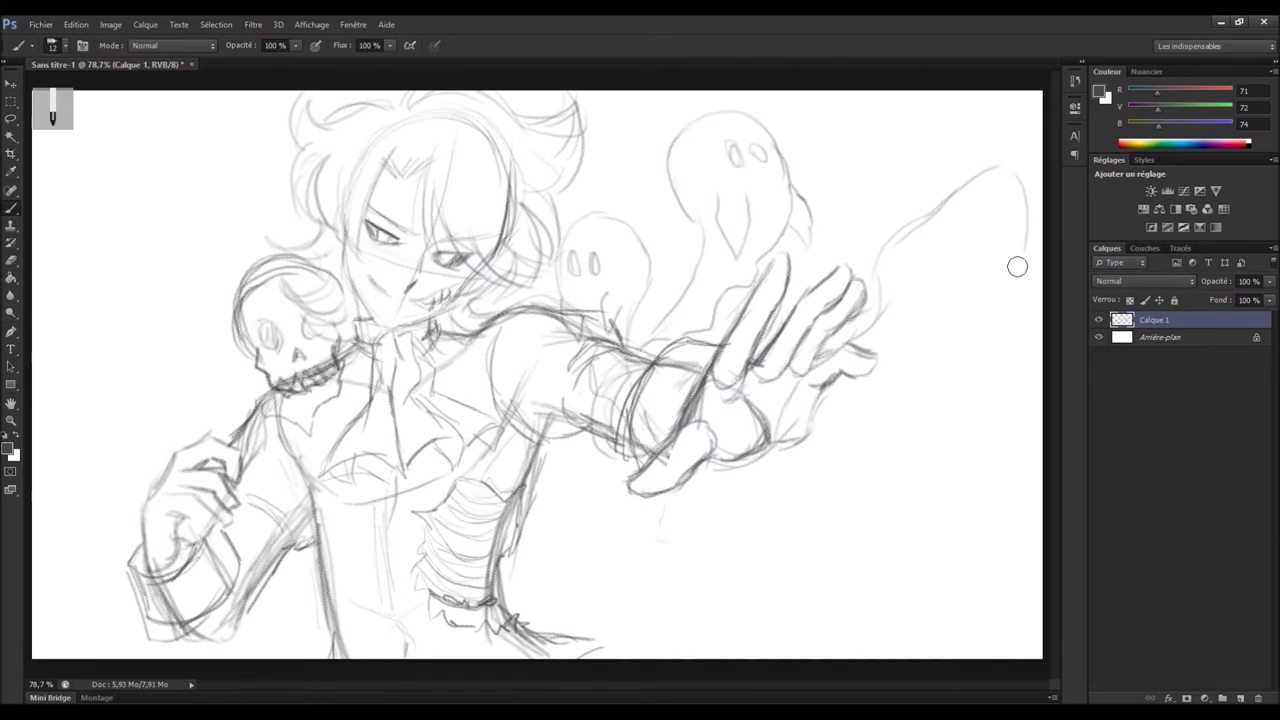
Enlarge the canvas with the Crop tool and sketch more ghosts on the right
{"action": "key", "text": "c"}
{"action": "key", "text": "Return"}
{"action": "key", "text": "b"}
{"action": "mouse_move", "coordinate": [950, 165]}
{"action": "left_mouse_down"}
{"action": "mouse_move", "coordinate": [880, 255]}
{"action": "mouse_move", "coordinate": [1010, 335]}
{"action": "left_mouse_up"}
{"action": "left_click_drag", "start_coordinate": [985, 228], "coordinate": [1000, 262]}
Sketch a ghost at the lower right with its outline and eyes
{"action": "left_click_drag", "start_coordinate": [760, 445], "coordinate": [850, 575]}
{"action": "left_click_drag", "start_coordinate": [707, 529], "coordinate": [690, 488]}
{"action": "left_click_drag", "start_coordinate": [815, 480], "coordinate": [818, 510]}
{"action": "left_click_drag", "start_coordinate": [837, 480], "coordinate": [840, 506]}
Sketch a faint ghost on the left and another at the lower left
{"action": "left_click_drag", "start_coordinate": [185, 315], "coordinate": [100, 310]}
{"action": "mouse_move", "coordinate": [126, 278]}
{"action": "left_mouse_down"}
{"action": "mouse_move", "coordinate": [165, 400]}
{"action": "mouse_move", "coordinate": [50, 465]}
{"action": "mouse_move", "coordinate": [80, 540]}
{"action": "left_mouse_up"}
{"action": "left_click_drag", "start_coordinate": [90, 500], "coordinate": [130, 540]}
{"action": "left_click_drag", "start_coordinate": [275, 515], "coordinate": [215, 595]}
{"action": "left_click_drag", "start_coordinate": [230, 625], "coordinate": [310, 605]}
Extend the canvas upward and sketch bones along the lower centre
{"action": "key", "text": "c"}
{"action": "key", "text": "Return"}
{"action": "key", "text": "b"}
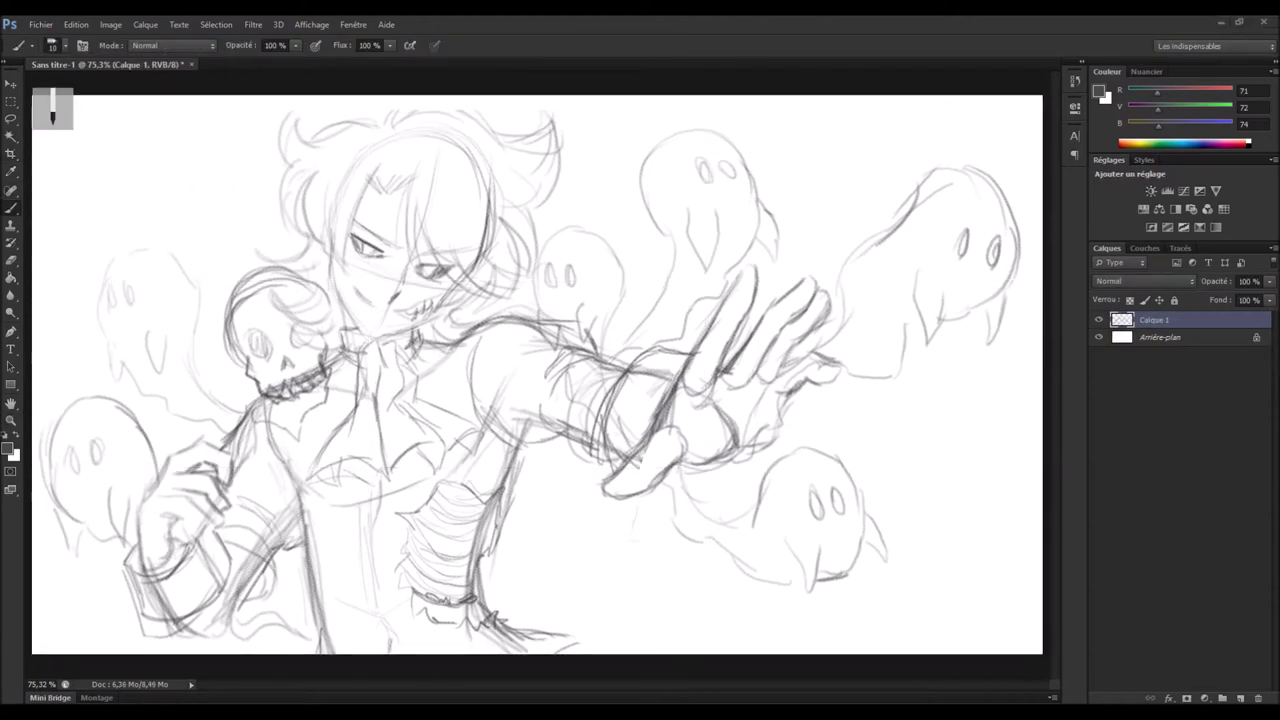
{"action": "left_click_drag", "start_coordinate": [600, 652], "coordinate": [660, 555]}
{"action": "left_click_drag", "start_coordinate": [688, 585], "coordinate": [632, 655]}
{"action": "left_click_drag", "start_coordinate": [735, 652], "coordinate": [715, 567]}
Sketch sweeping wing curves along both edges and a small bone at centre
{"action": "left_click_drag", "start_coordinate": [110, 225], "coordinate": [40, 600]}
{"action": "left_click_drag", "start_coordinate": [180, 168], "coordinate": [35, 300]}
{"action": "left_click_drag", "start_coordinate": [1025, 290], "coordinate": [1015, 560]}
{"action": "left_click_drag", "start_coordinate": [888, 328], "coordinate": [870, 565]}
{"action": "left_click_drag", "start_coordinate": [532, 566], "coordinate": [519, 606]}
Sketch bones at the lower left and lower right corners
{"action": "left_click_drag", "start_coordinate": [85, 565], "coordinate": [108, 650]}
{"action": "left_click_drag", "start_coordinate": [68, 598], "coordinate": [130, 652]}
{"action": "left_click_drag", "start_coordinate": [48, 590], "coordinate": [68, 652]}
{"action": "left_click_drag", "start_coordinate": [890, 568], "coordinate": [902, 645]}
{"action": "left_click_drag", "start_coordinate": [910, 588], "coordinate": [920, 652]}
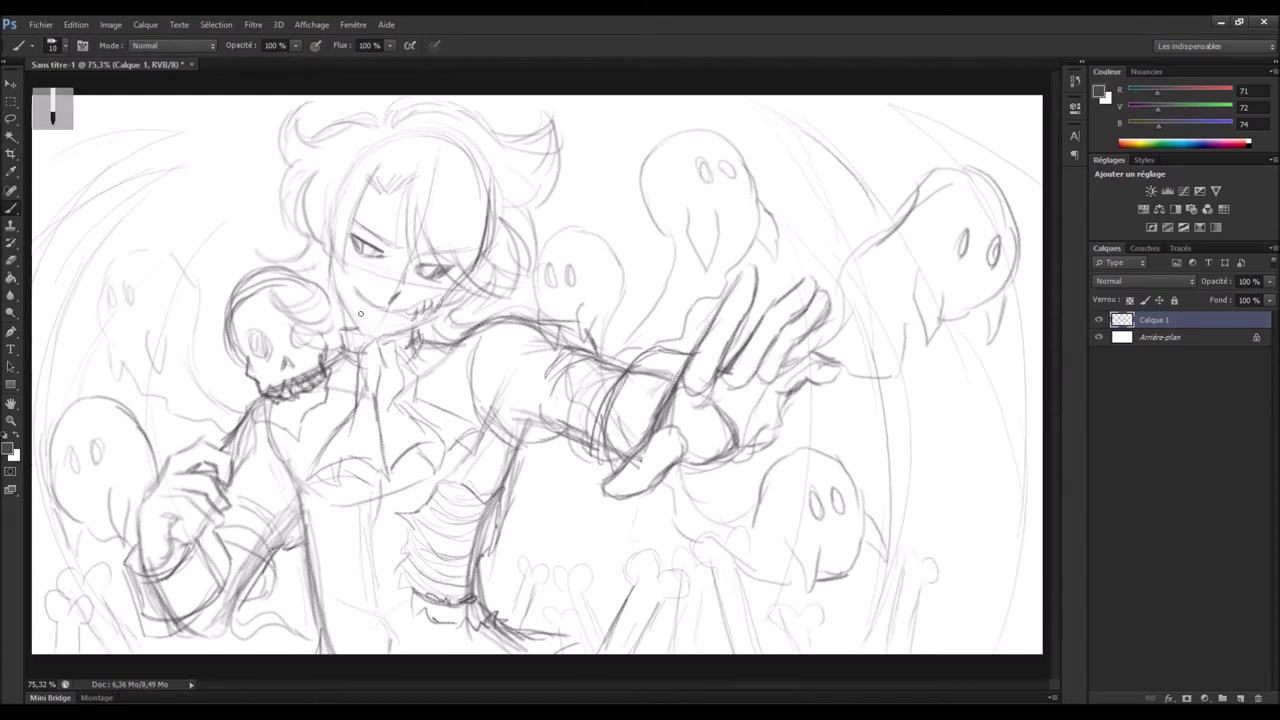
Add scribbled loops at the left hand and cuff, then create a new inking layer
{"action": "left_click_drag", "start_coordinate": [138, 549], "coordinate": [192, 552]}
{"action": "mouse_move", "coordinate": [640, 440]}
{"action": "left_mouse_down"}
{"action": "mouse_move", "coordinate": [680, 352]}
{"action": "mouse_move", "coordinate": [704, 344]}
{"action": "left_mouse_up"}
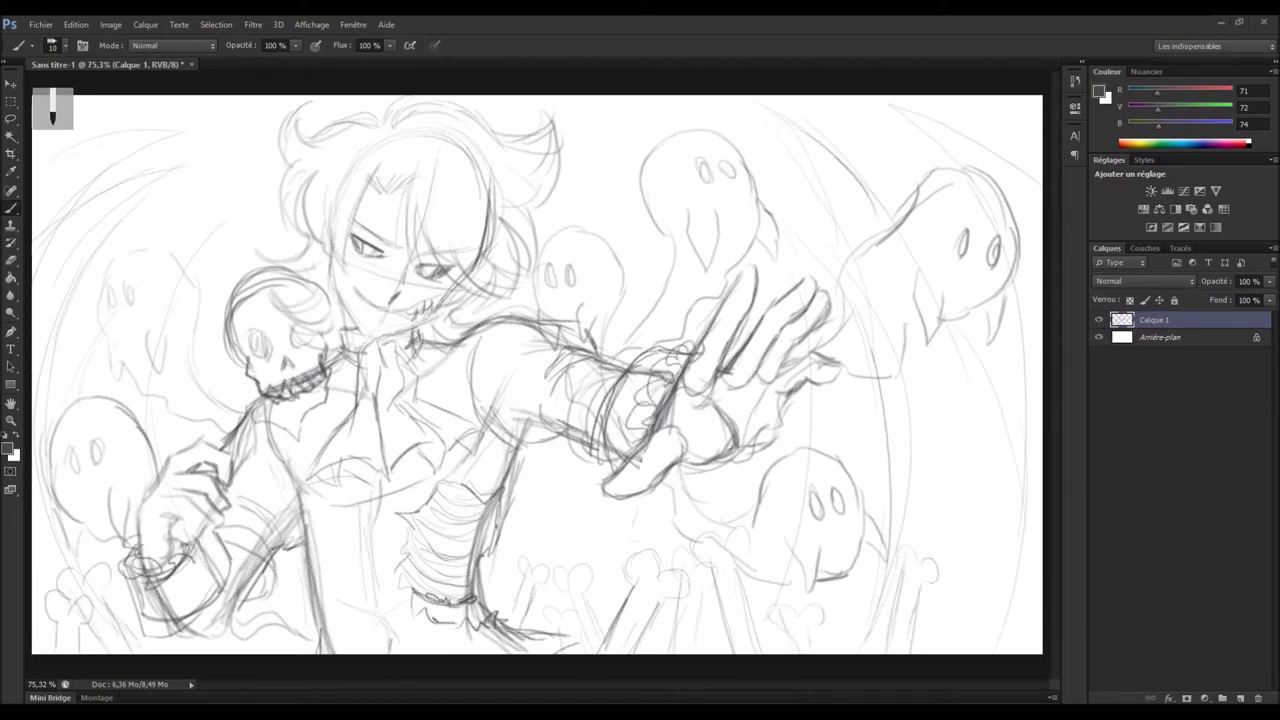
{"action": "key", "text": "ctrl+shift+alt+n"}
Switch to black, zoom in on the face, and ink the hair strands and the eye beneath them
{"action": "key", "text": "d"}
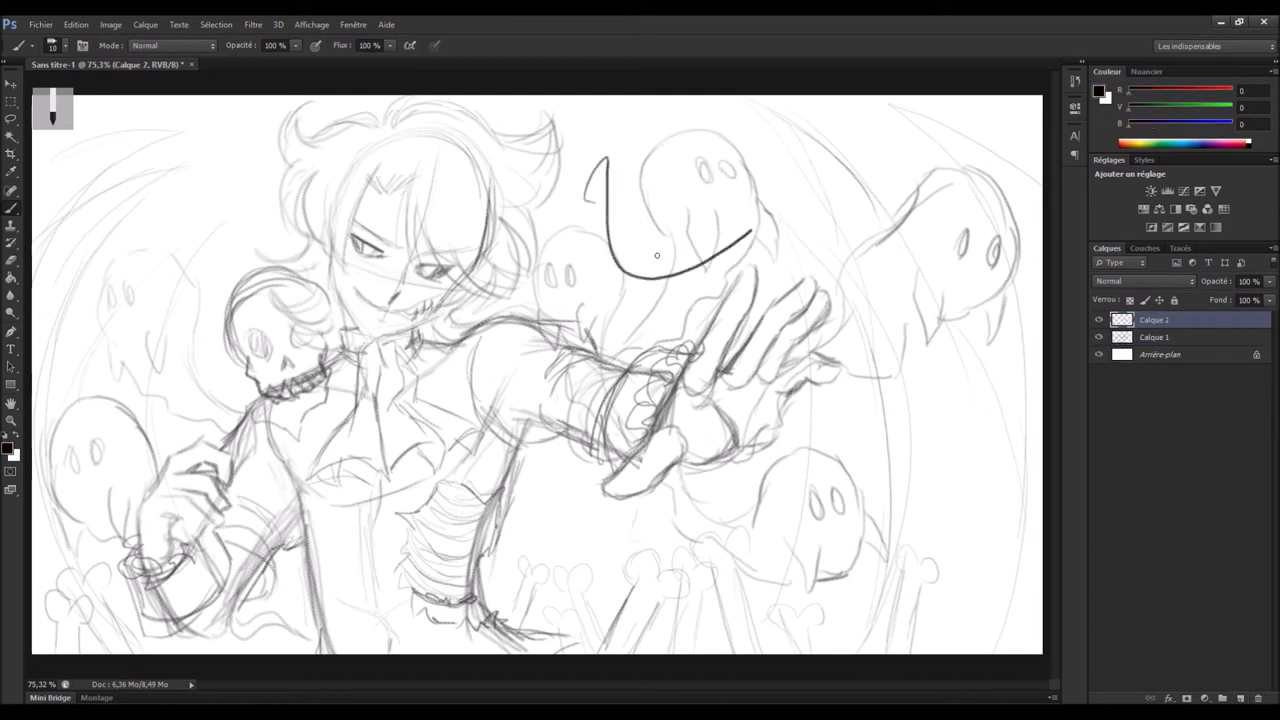
{"action": "left_click", "coordinate": [376, 323], "text": "ctrl"}
{"action": "left_click_drag", "start_coordinate": [368, 172], "coordinate": [515, 408]}
{"action": "left_click_drag", "start_coordinate": [492, 260], "coordinate": [520, 410]}
{"action": "left_click_drag", "start_coordinate": [545, 335], "coordinate": [680, 477]}
{"action": "mouse_move", "coordinate": [472, 410]}
{"action": "left_mouse_down"}
{"action": "mouse_move", "coordinate": [510, 430]}
{"action": "mouse_move", "coordinate": [470, 402]}
{"action": "left_mouse_up"}
{"action": "mouse_move", "coordinate": [550, 410]}
{"action": "left_mouse_down"}
{"action": "mouse_move", "coordinate": [520, 428]}
{"action": "mouse_move", "coordinate": [505, 395]}
{"action": "mouse_move", "coordinate": [525, 372]}
{"action": "mouse_move", "coordinate": [430, 466]}
{"action": "left_mouse_up"}
Ink the cheek, eye line, more hair strands and the jaw
{"action": "left_click_drag", "start_coordinate": [310, 278], "coordinate": [432, 345]}
{"action": "left_click_drag", "start_coordinate": [358, 165], "coordinate": [320, 420]}
{"action": "left_click_drag", "start_coordinate": [270, 170], "coordinate": [240, 360]}
{"action": "left_click_drag", "start_coordinate": [183, 115], "coordinate": [185, 345]}
{"action": "left_click_drag", "start_coordinate": [250, 370], "coordinate": [350, 600]}
{"action": "scroll", "coordinate": [360, 609], "scroll_direction": "down", "scroll_amount": 2}
Ink the grinning mouth with its skeletal teeth and the second eye
{"action": "mouse_move", "coordinate": [345, 483]}
{"action": "left_mouse_down"}
{"action": "mouse_move", "coordinate": [514, 400]}
{"action": "mouse_move", "coordinate": [580, 332]}
{"action": "left_mouse_up"}
{"action": "left_click_drag", "start_coordinate": [320, 360], "coordinate": [386, 402]}
{"action": "mouse_move", "coordinate": [390, 404]}
{"action": "left_mouse_down"}
{"action": "mouse_move", "coordinate": [422, 408]}
{"action": "mouse_move", "coordinate": [540, 372]}
{"action": "mouse_move", "coordinate": [452, 445]}
{"action": "left_mouse_up"}
{"action": "left_click_drag", "start_coordinate": [440, 395], "coordinate": [490, 430]}
{"action": "left_click_drag", "start_coordinate": [478, 380], "coordinate": [515, 420]}
{"action": "mouse_move", "coordinate": [304, 202]}
{"action": "left_mouse_down"}
{"action": "mouse_move", "coordinate": [394, 256]}
{"action": "mouse_move", "coordinate": [356, 252]}
{"action": "mouse_move", "coordinate": [337, 222]}
{"action": "mouse_move", "coordinate": [315, 244]}
{"action": "left_mouse_up"}
Ink the collar and the hair strands on the left side
{"action": "mouse_move", "coordinate": [270, 372]}
{"action": "left_mouse_down"}
{"action": "mouse_move", "coordinate": [280, 448]}
{"action": "mouse_move", "coordinate": [320, 550]}
{"action": "left_mouse_up"}
{"action": "left_click_drag", "start_coordinate": [278, 490], "coordinate": [140, 440]}
{"action": "left_click_drag", "start_coordinate": [245, 450], "coordinate": [140, 438]}
{"action": "left_click_drag", "start_coordinate": [105, 345], "coordinate": [215, 352]}
{"action": "mouse_move", "coordinate": [185, 235]}
{"action": "left_mouse_down"}
{"action": "mouse_move", "coordinate": [105, 278]}
{"action": "mouse_move", "coordinate": [75, 322]}
{"action": "left_mouse_up"}
{"action": "left_click_drag", "start_coordinate": [215, 325], "coordinate": [135, 372]}
{"action": "left_click_drag", "start_coordinate": [612, 212], "coordinate": [745, 325]}
Ink the ruffled cravat below the collar
{"action": "scroll", "coordinate": [1014, 363], "scroll_direction": "down", "scroll_amount": 5}
{"action": "left_click_drag", "start_coordinate": [333, 262], "coordinate": [212, 562]}
{"action": "left_click_drag", "start_coordinate": [330, 400], "coordinate": [265, 635]}
{"action": "mouse_move", "coordinate": [270, 635]}
{"action": "left_mouse_down"}
{"action": "mouse_move", "coordinate": [405, 620]}
{"action": "mouse_move", "coordinate": [358, 375]}
{"action": "left_mouse_up"}
{"action": "mouse_move", "coordinate": [372, 250]}
{"action": "left_mouse_down"}
{"action": "mouse_move", "coordinate": [385, 450]}
{"action": "mouse_move", "coordinate": [565, 535]}
{"action": "left_mouse_up"}
{"action": "mouse_move", "coordinate": [565, 535]}
{"action": "left_mouse_down"}
{"action": "mouse_move", "coordinate": [520, 615]}
{"action": "mouse_move", "coordinate": [484, 610]}
{"action": "left_mouse_up"}
{"action": "mouse_move", "coordinate": [482, 412]}
{"action": "left_mouse_down"}
{"action": "mouse_move", "coordinate": [640, 490]}
{"action": "mouse_move", "coordinate": [568, 556]}
{"action": "left_mouse_up"}
{"action": "scroll", "coordinate": [903, 331], "scroll_direction": "up", "scroll_amount": 5}
{"action": "mouse_move", "coordinate": [484, 434]}
{"action": "left_mouse_down"}
{"action": "mouse_move", "coordinate": [470, 490]}
{"action": "mouse_move", "coordinate": [444, 494]}
{"action": "left_mouse_up"}
Add parallel lines along the collar and final head strokes, then fit the canvas to the screen
{"action": "left_click_drag", "start_coordinate": [274, 488], "coordinate": [322, 530]}
{"action": "left_click_drag", "start_coordinate": [590, 345], "coordinate": [670, 395]}
{"action": "left_click_drag", "start_coordinate": [555, 375], "coordinate": [625, 460]}
{"action": "left_click_drag", "start_coordinate": [520, 410], "coordinate": [585, 495]}
{"action": "scroll", "coordinate": [600, 400], "scroll_direction": "up", "scroll_amount": 3}
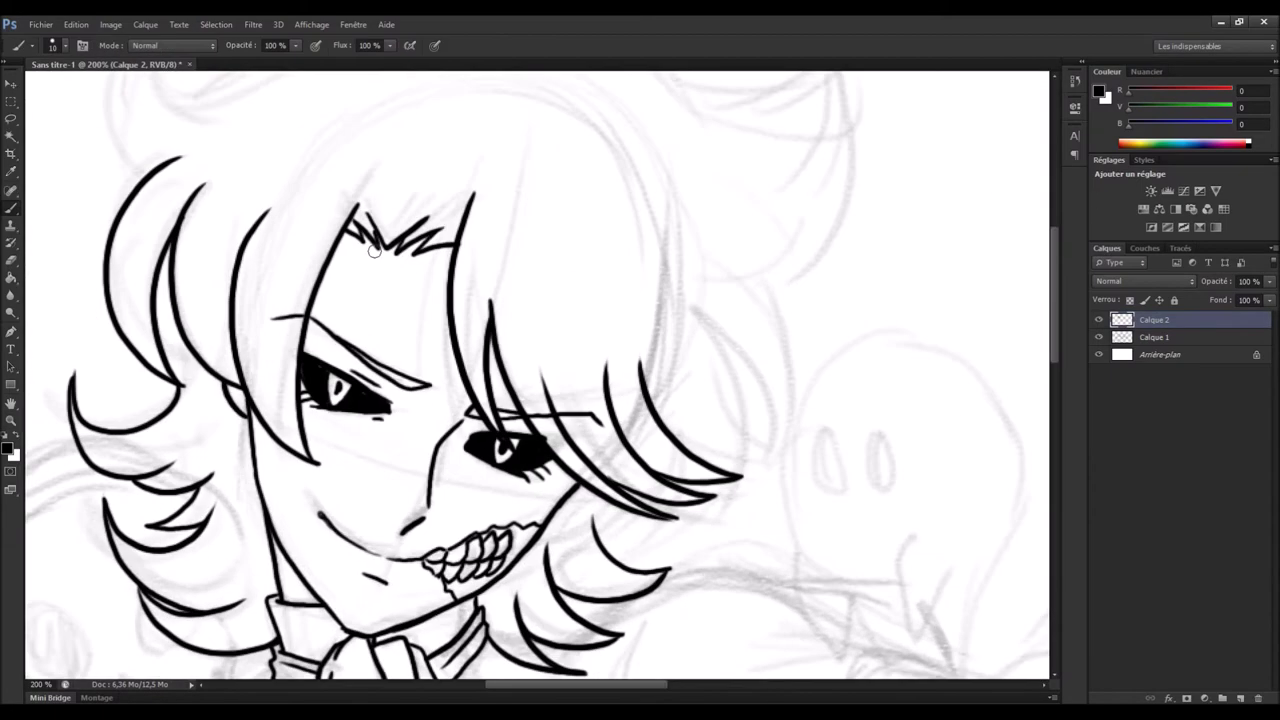
{"action": "left_click_drag", "start_coordinate": [350, 165], "coordinate": [440, 180]}
{"action": "left_click_drag", "start_coordinate": [750, 225], "coordinate": [875, 75]}
{"action": "scroll", "coordinate": [600, 370], "scroll_direction": "down", "scroll_amount": 3}
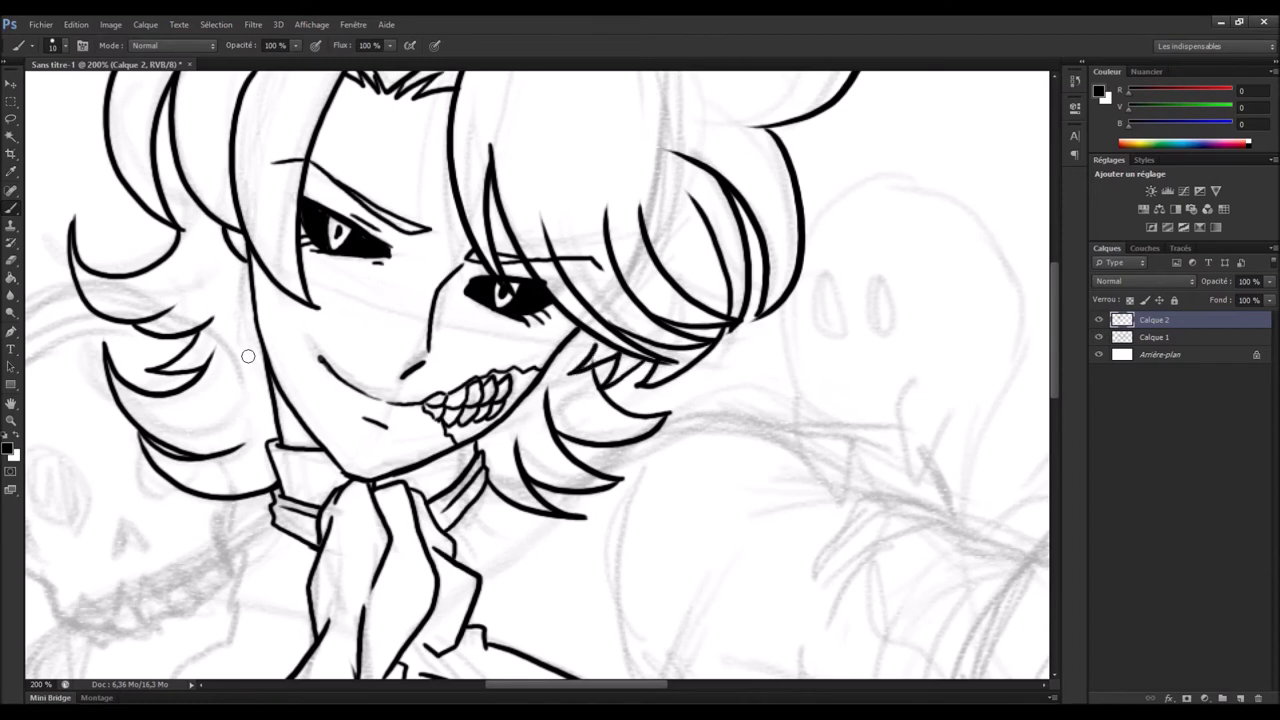
{"action": "scroll", "coordinate": [250, 356], "scroll_direction": "up", "scroll_amount": 8}
{"action": "left_click_drag", "start_coordinate": [380, 225], "coordinate": [105, 310]}
{"action": "key", "text": "ctrl+0"}
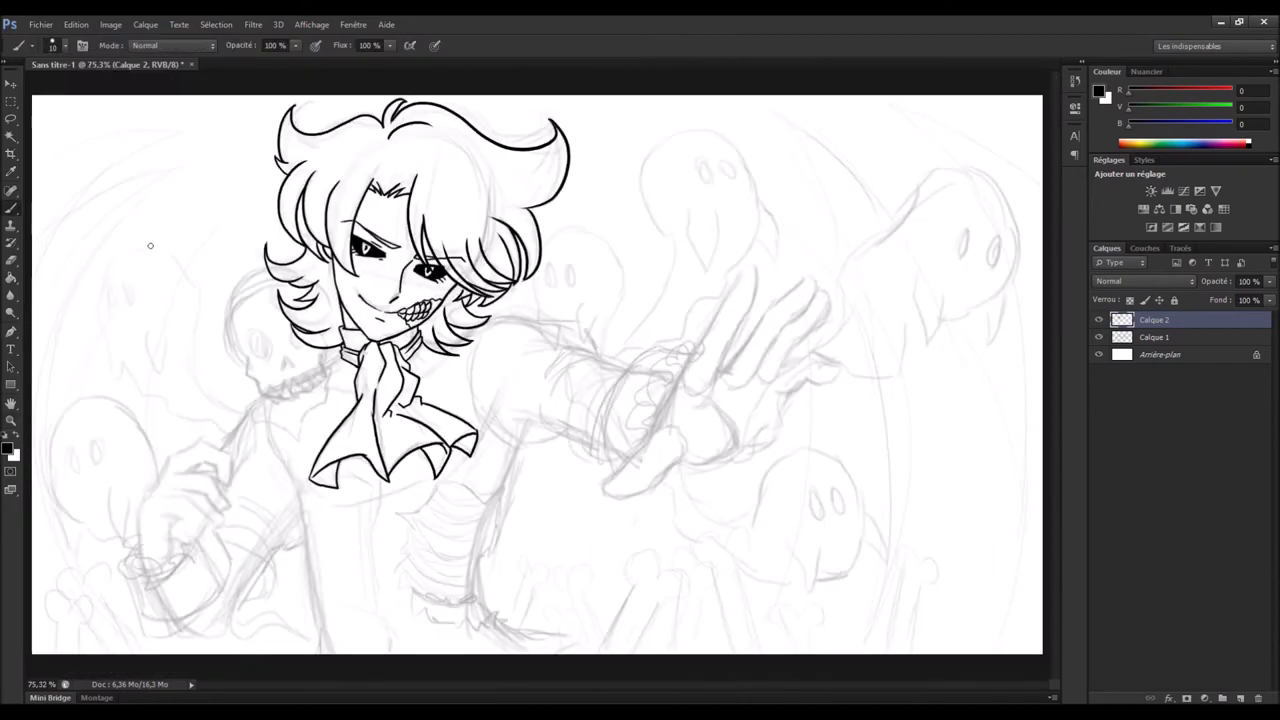
Ink the ghost above the hand and a second fanged ghost beside it
{"action": "left_click_drag", "start_coordinate": [704, 162], "coordinate": [706, 164]}
{"action": "left_click_drag", "start_coordinate": [729, 162], "coordinate": [731, 164]}
{"action": "mouse_move", "coordinate": [722, 290]}
{"action": "left_mouse_down"}
{"action": "mouse_move", "coordinate": [657, 295]}
{"action": "mouse_move", "coordinate": [608, 462]}
{"action": "mouse_move", "coordinate": [585, 420]}
{"action": "left_mouse_up"}
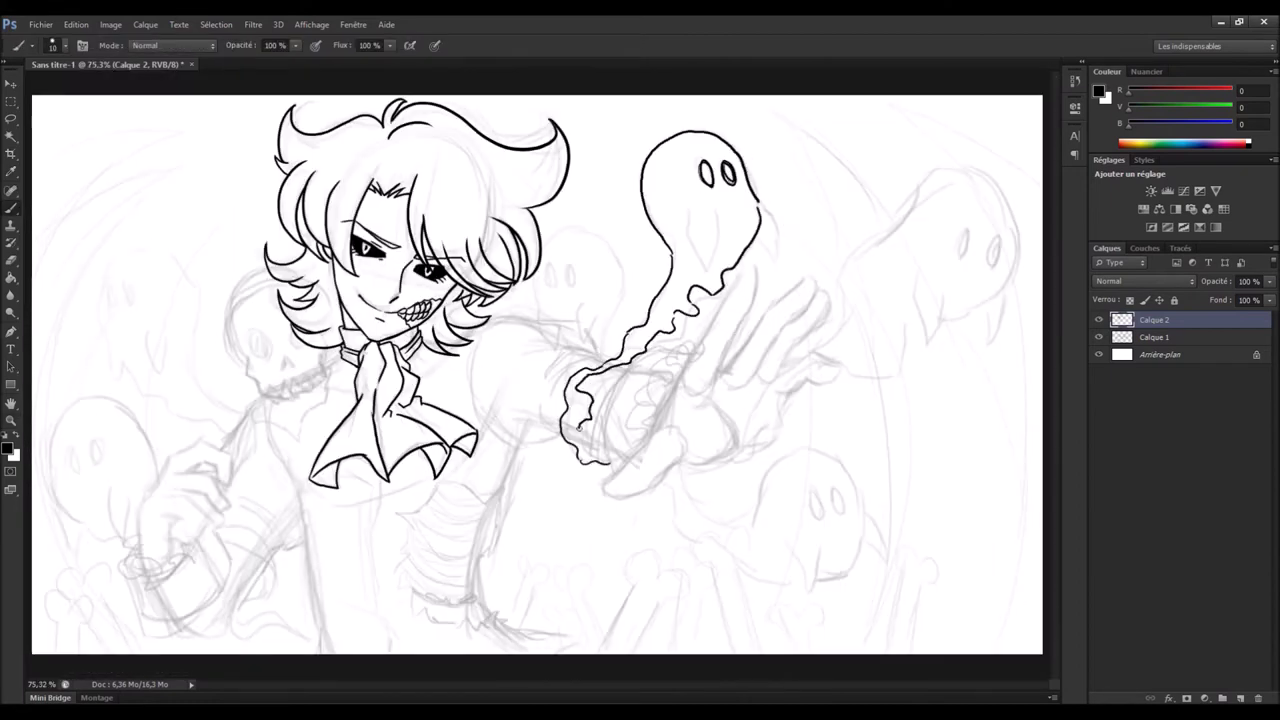
{"action": "left_click_drag", "start_coordinate": [690, 222], "coordinate": [712, 268]}
{"action": "left_click_drag", "start_coordinate": [758, 200], "coordinate": [775, 255]}
{"action": "left_click_drag", "start_coordinate": [964, 240], "coordinate": [966, 250]}
{"action": "left_click_drag", "start_coordinate": [905, 215], "coordinate": [1005, 265]}
{"action": "left_click_drag", "start_coordinate": [915, 268], "coordinate": [995, 290]}
{"action": "mouse_move", "coordinate": [905, 212]}
{"action": "left_mouse_down"}
{"action": "mouse_move", "coordinate": [746, 435]}
{"action": "mouse_move", "coordinate": [816, 352]}
{"action": "mouse_move", "coordinate": [900, 296]}
{"action": "mouse_move", "coordinate": [856, 290]}
{"action": "left_mouse_up"}
Ink the long finger loop, the palm and thumb, and wavy lines on the ghost's tail
{"action": "mouse_move", "coordinate": [742, 270]}
{"action": "left_mouse_down"}
{"action": "mouse_move", "coordinate": [680, 380]}
{"action": "mouse_move", "coordinate": [731, 332]}
{"action": "mouse_move", "coordinate": [814, 311]}
{"action": "left_mouse_up"}
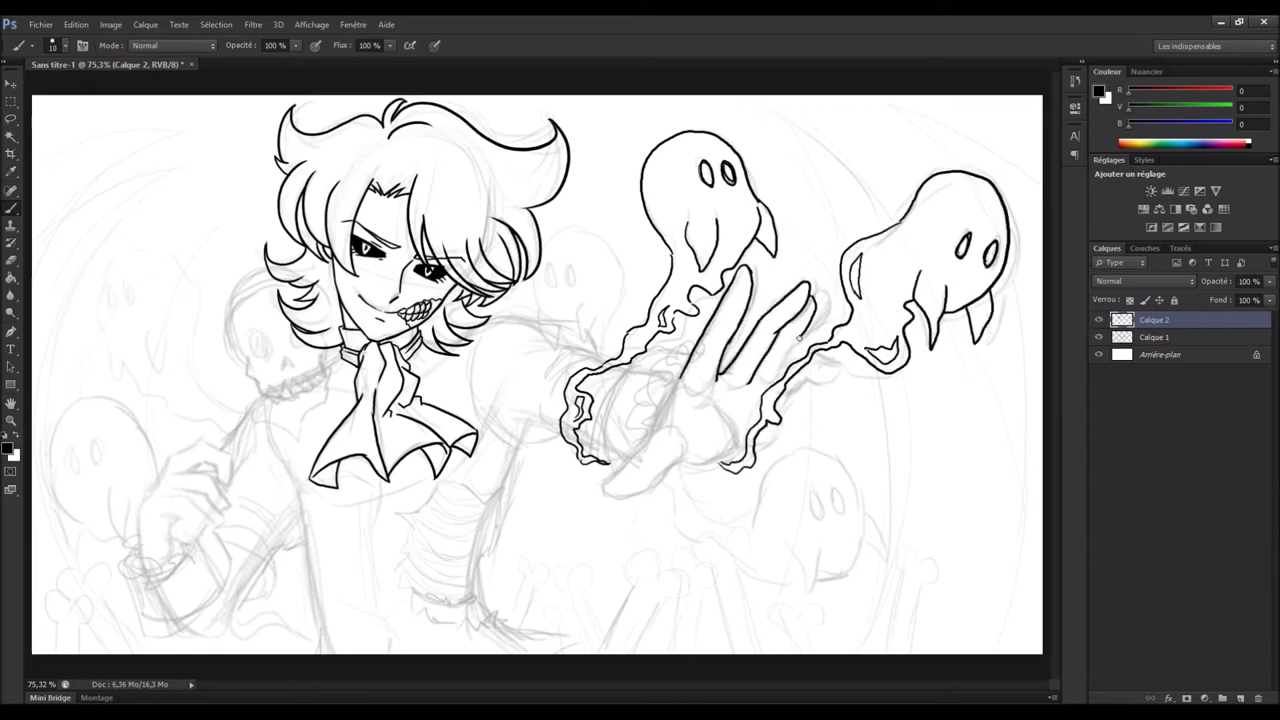
{"action": "left_click_drag", "start_coordinate": [748, 452], "coordinate": [676, 470]}
{"action": "mouse_move", "coordinate": [682, 378]}
{"action": "left_mouse_down"}
{"action": "mouse_move", "coordinate": [608, 484]}
{"action": "mouse_move", "coordinate": [684, 466]}
{"action": "left_mouse_up"}
{"action": "left_click_drag", "start_coordinate": [734, 406], "coordinate": [722, 456]}
{"action": "left_click_drag", "start_coordinate": [712, 402], "coordinate": [693, 398]}
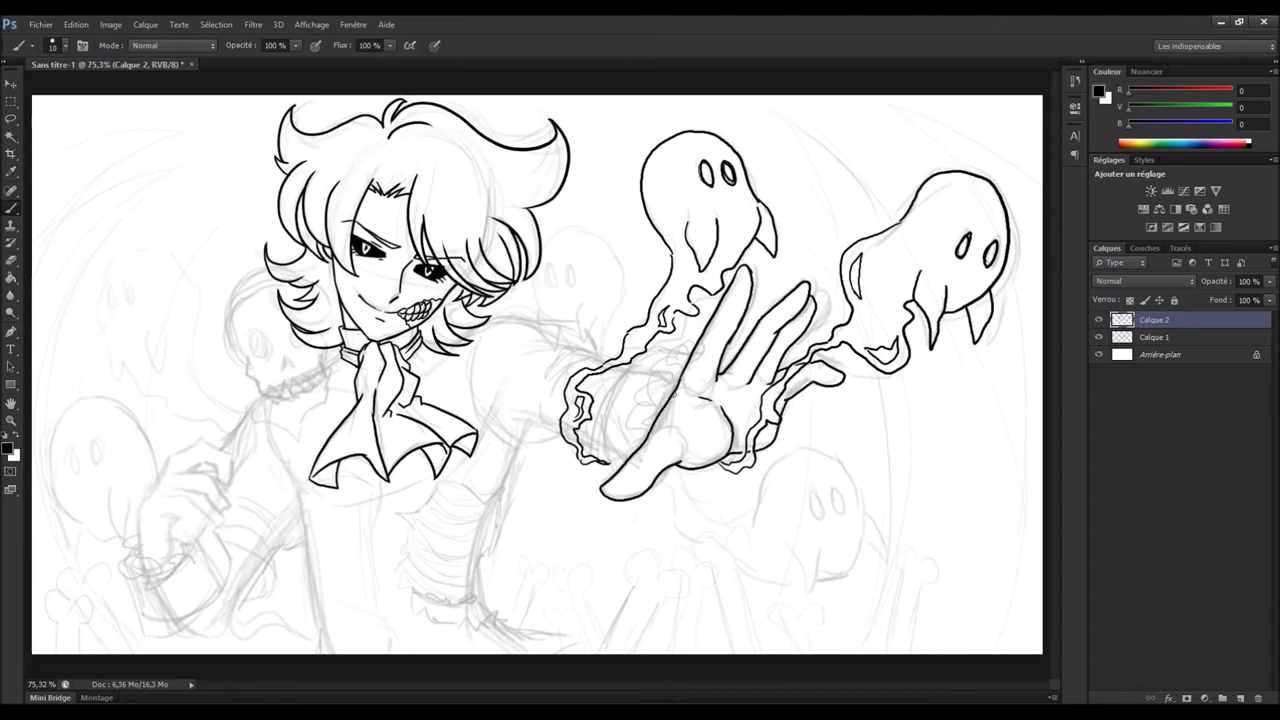
{"action": "mouse_move", "coordinate": [625, 432]}
{"action": "left_mouse_down"}
{"action": "mouse_move", "coordinate": [688, 340]}
{"action": "mouse_move", "coordinate": [605, 468]}
{"action": "left_mouse_up"}
Ink the puffed sleeve, the arm and the sides of the torso
{"action": "left_click_drag", "start_coordinate": [556, 396], "coordinate": [540, 438]}
{"action": "mouse_move", "coordinate": [470, 328]}
{"action": "left_mouse_down"}
{"action": "mouse_move", "coordinate": [505, 440]}
{"action": "mouse_move", "coordinate": [532, 312]}
{"action": "left_mouse_up"}
{"action": "left_click_drag", "start_coordinate": [520, 450], "coordinate": [480, 570]}
{"action": "mouse_move", "coordinate": [460, 482]}
{"action": "left_mouse_down"}
{"action": "mouse_move", "coordinate": [410, 531]}
{"action": "mouse_move", "coordinate": [482, 535]}
{"action": "left_mouse_up"}
Ink the horizontal bands across the torso and its outline strokes
{"action": "left_click_drag", "start_coordinate": [410, 545], "coordinate": [480, 550]}
{"action": "left_click_drag", "start_coordinate": [408, 560], "coordinate": [474, 568]}
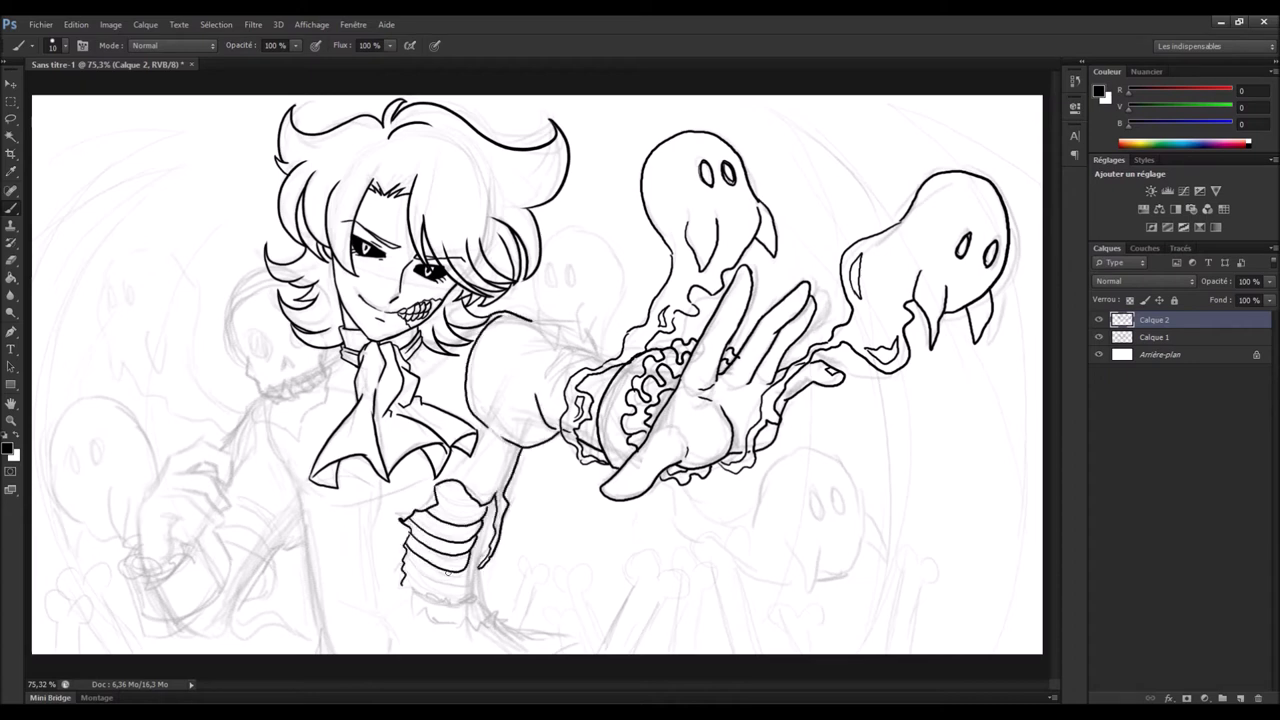
{"action": "left_click_drag", "start_coordinate": [403, 585], "coordinate": [567, 636]}
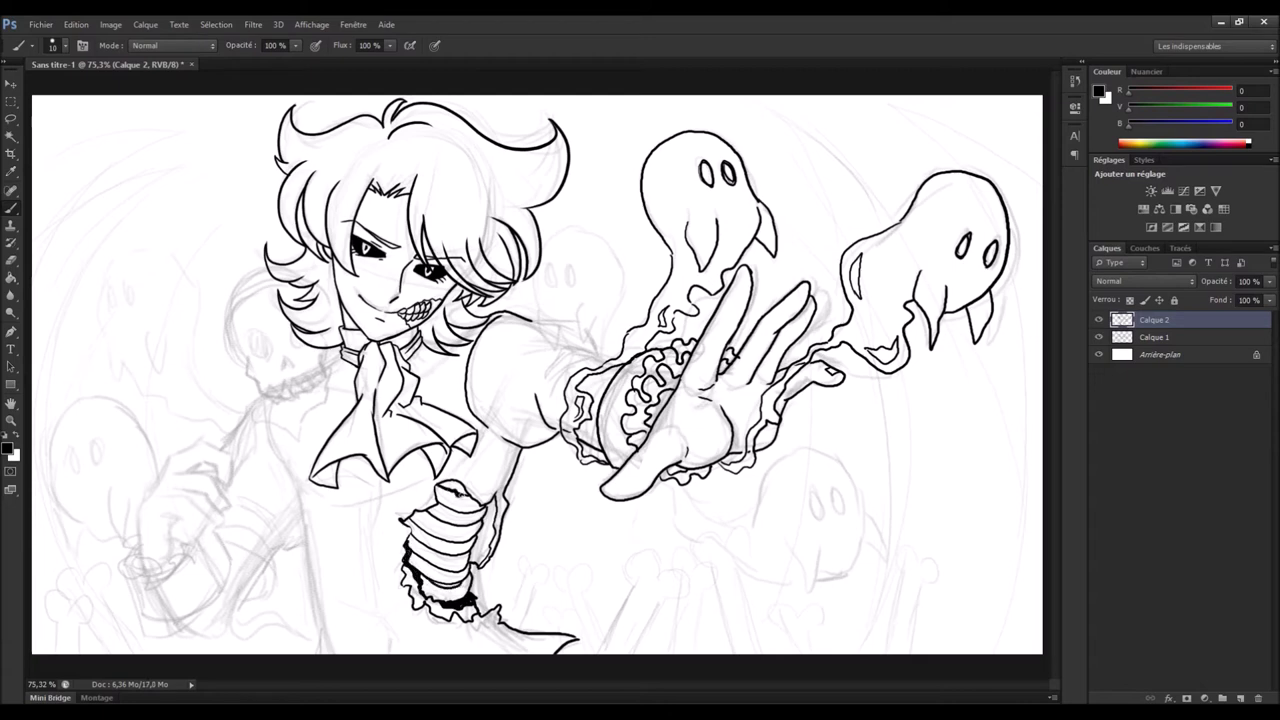
{"action": "left_click_drag", "start_coordinate": [430, 478], "coordinate": [346, 505]}
{"action": "left_click_drag", "start_coordinate": [382, 490], "coordinate": [374, 625]}
{"action": "left_click_drag", "start_coordinate": [342, 590], "coordinate": [412, 592]}
{"action": "left_click_drag", "start_coordinate": [348, 620], "coordinate": [432, 648]}
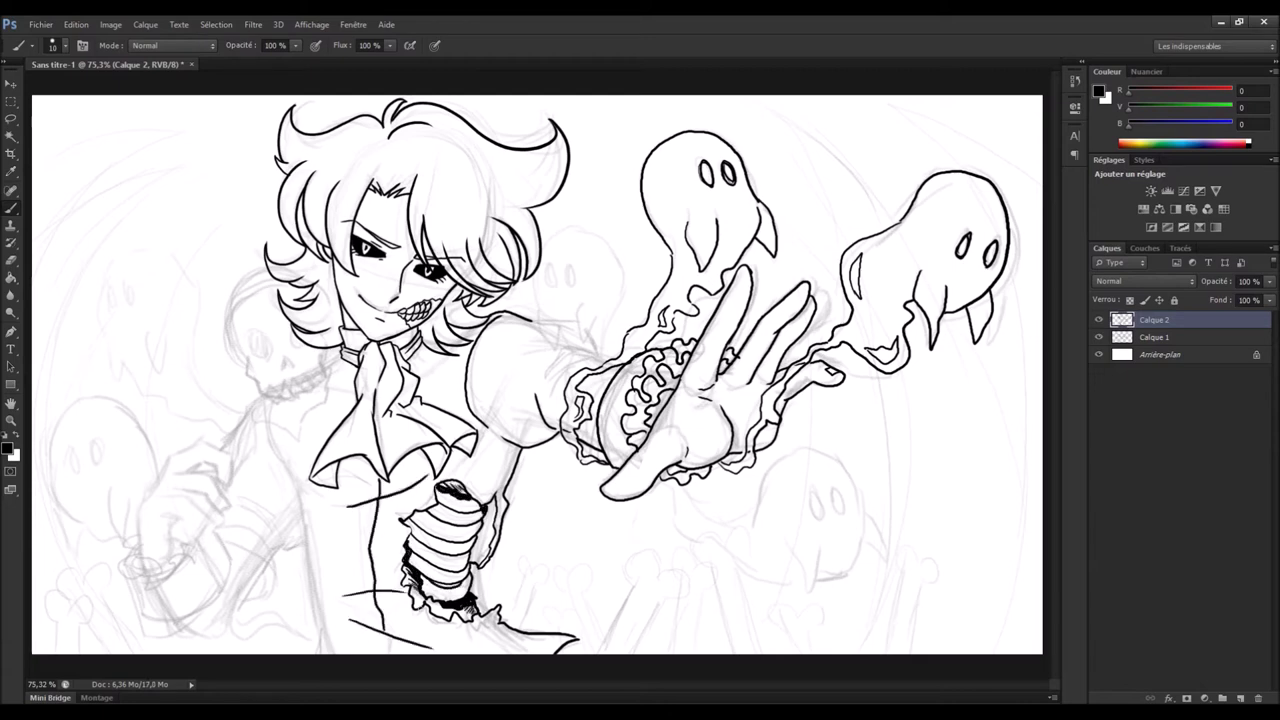
Ink two new ghosts near the hair and below the hand, with a spiked, wavy tail
{"action": "left_click_drag", "start_coordinate": [540, 312], "coordinate": [612, 340]}
{"action": "left_click_drag", "start_coordinate": [550, 266], "coordinate": [552, 288]}
{"action": "mouse_move", "coordinate": [684, 480]}
{"action": "left_mouse_down"}
{"action": "mouse_move", "coordinate": [752, 530]}
{"action": "mouse_move", "coordinate": [865, 540]}
{"action": "mouse_move", "coordinate": [870, 562]}
{"action": "left_mouse_up"}
{"action": "left_click_drag", "start_coordinate": [800, 584], "coordinate": [677, 521]}
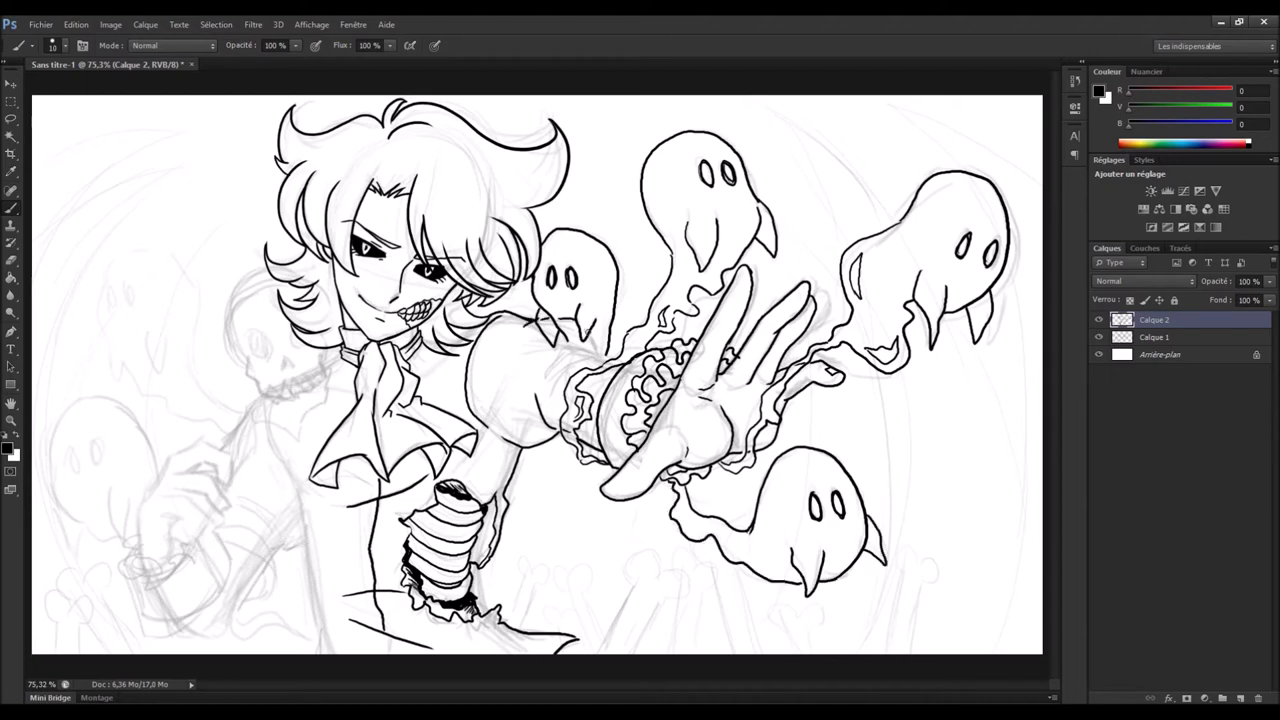
Ink a skull left of the face and a small dark mark on the lower torso
{"action": "left_click_drag", "start_coordinate": [266, 390], "coordinate": [272, 276]}
{"action": "left_click_drag", "start_coordinate": [332, 366], "coordinate": [290, 438]}
{"action": "left_click_drag", "start_coordinate": [288, 440], "coordinate": [246, 412]}
{"action": "left_click_drag", "start_coordinate": [432, 616], "coordinate": [456, 638]}
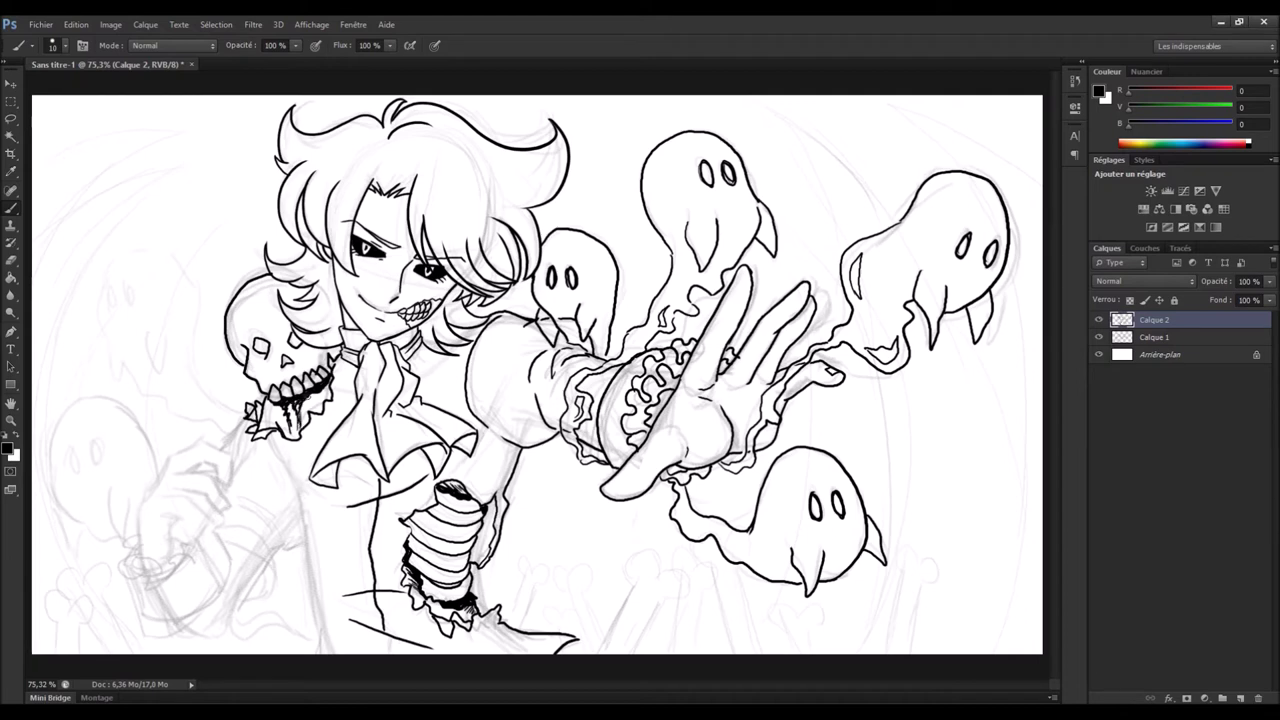
Ink the left arm and the clenched hand's curled fingers and knuckles, undoing misdrawn strokes
{"action": "left_click_drag", "start_coordinate": [278, 454], "coordinate": [318, 650]}
{"action": "mouse_move", "coordinate": [156, 498]}
{"action": "left_mouse_down"}
{"action": "mouse_move", "coordinate": [172, 530]}
{"action": "mouse_move", "coordinate": [142, 562]}
{"action": "mouse_move", "coordinate": [176, 556]}
{"action": "left_mouse_up"}
{"action": "key", "text": "ctrl+z"}
{"action": "left_click_drag", "start_coordinate": [162, 472], "coordinate": [234, 486]}
{"action": "mouse_move", "coordinate": [190, 488]}
{"action": "left_mouse_down"}
{"action": "mouse_move", "coordinate": [224, 500]}
{"action": "mouse_move", "coordinate": [218, 532]}
{"action": "left_mouse_up"}
{"action": "left_click_drag", "start_coordinate": [230, 506], "coordinate": [180, 570]}
{"action": "key", "text": "ctrl+z"}
{"action": "mouse_move", "coordinate": [180, 526]}
{"action": "left_mouse_down"}
{"action": "mouse_move", "coordinate": [195, 550]}
{"action": "mouse_move", "coordinate": [190, 592]}
{"action": "left_mouse_up"}
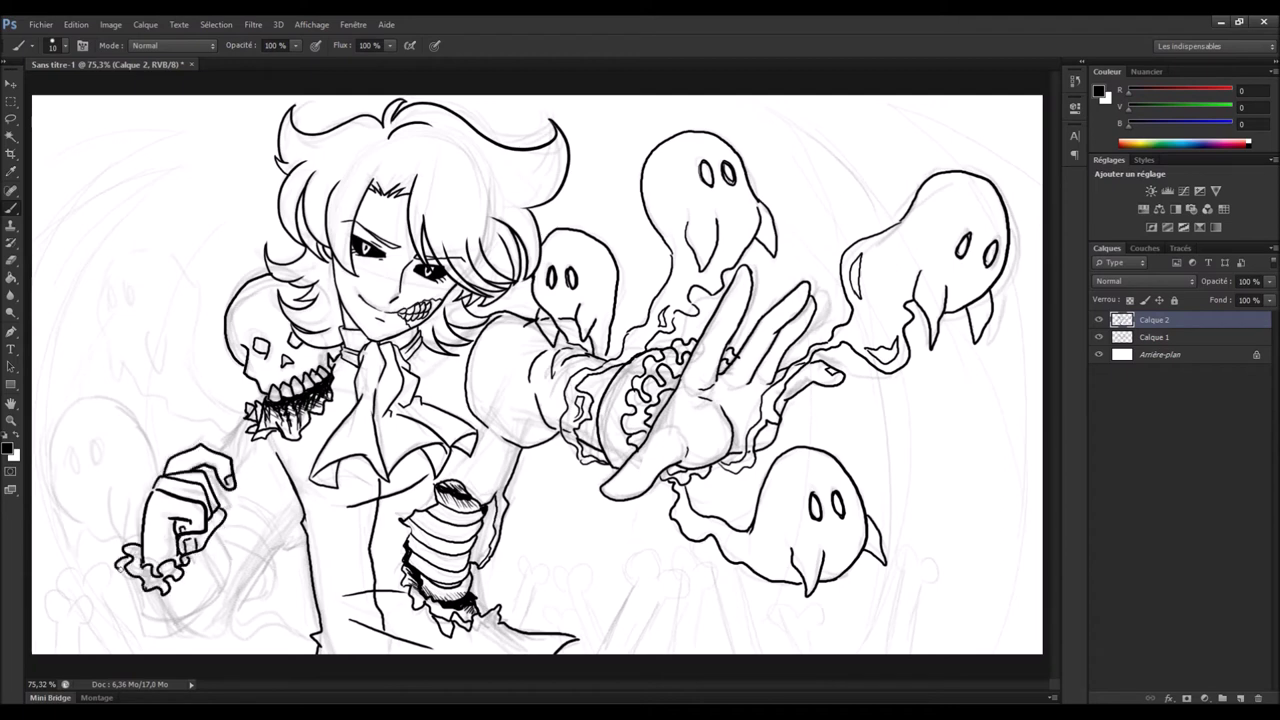
Ink the ruffled wrist cuff and the short strokes below and beside it
{"action": "left_click_drag", "start_coordinate": [125, 560], "coordinate": [205, 560]}
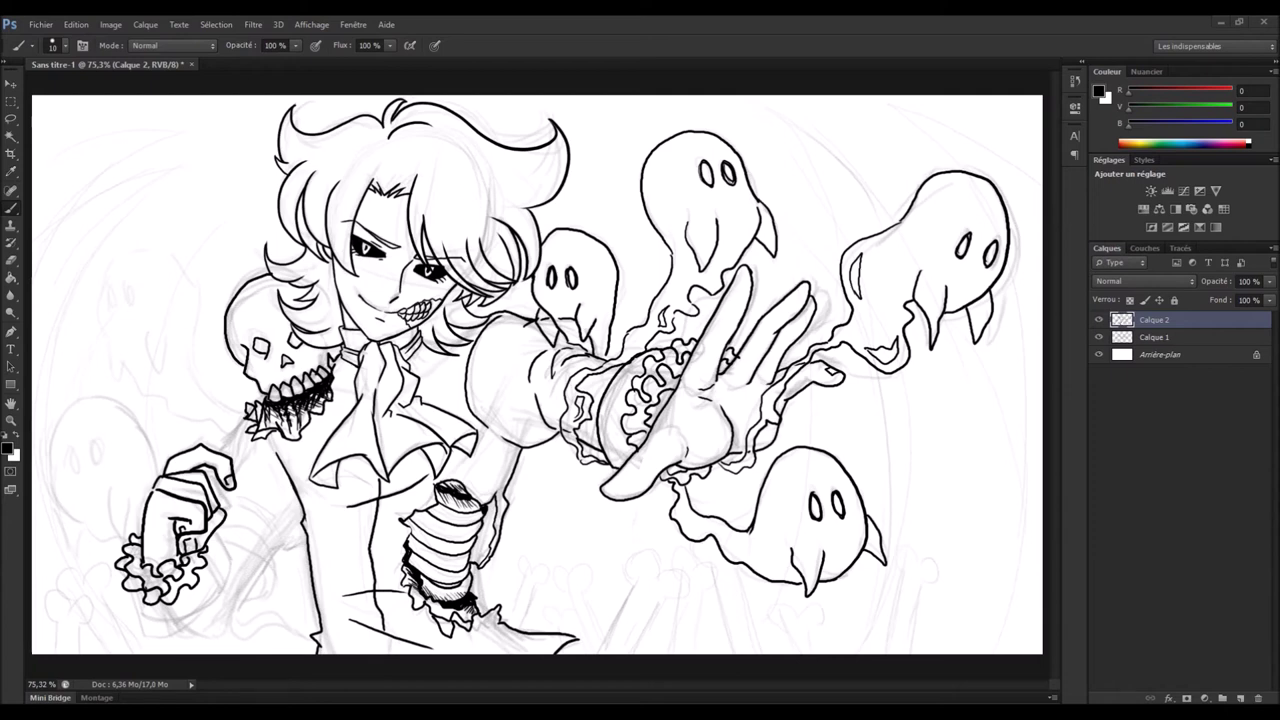
{"action": "mouse_move", "coordinate": [228, 538]}
{"action": "left_mouse_down"}
{"action": "mouse_move", "coordinate": [236, 610]}
{"action": "mouse_move", "coordinate": [302, 640]}
{"action": "left_mouse_up"}
{"action": "key", "text": "ctrl+plus"}
{"action": "mouse_move", "coordinate": [118, 500]}
{"action": "left_mouse_down"}
{"action": "mouse_move", "coordinate": [155, 552]}
{"action": "mouse_move", "coordinate": [249, 488]}
{"action": "left_mouse_up"}
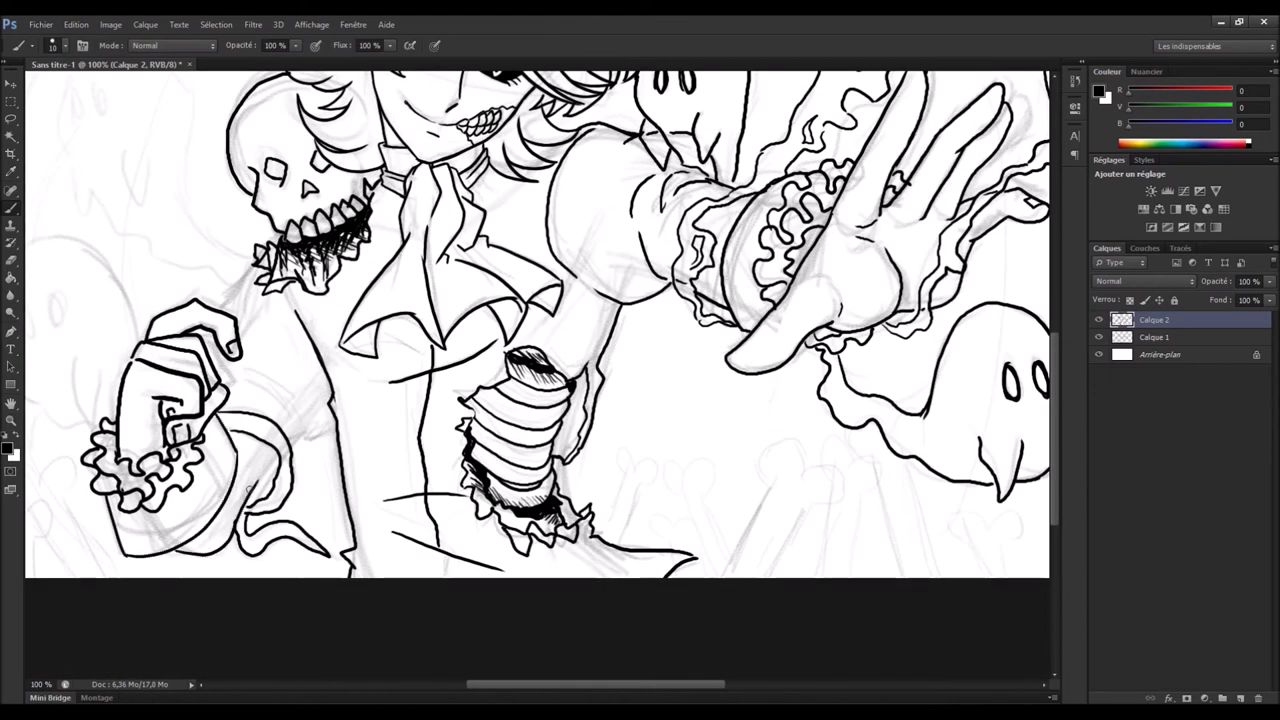
{"action": "left_click_drag", "start_coordinate": [284, 376], "coordinate": [298, 404]}
{"action": "left_click_drag", "start_coordinate": [262, 396], "coordinate": [288, 410]}
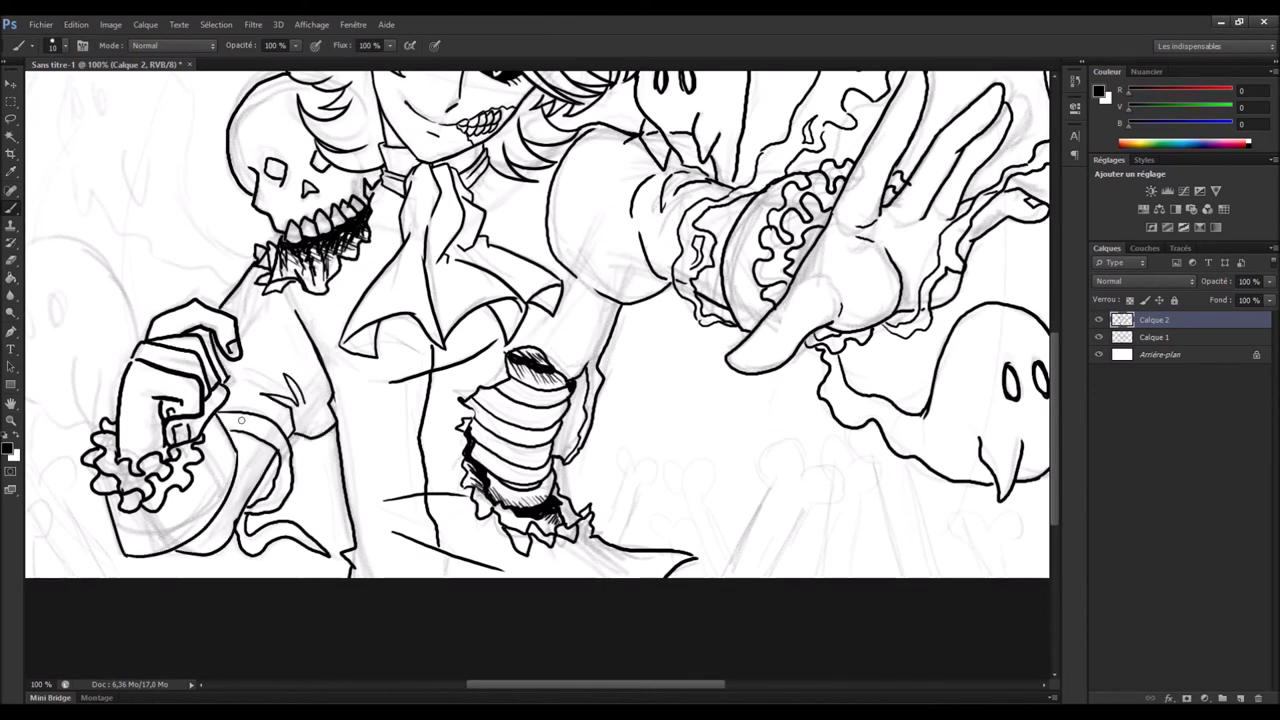
Ink the dripping ghosts on the left, one with an arm and an eye
{"action": "scroll", "coordinate": [241, 420], "scroll_direction": "left", "scroll_amount": 3}
{"action": "left_click_drag", "start_coordinate": [210, 360], "coordinate": [205, 428]}
{"action": "left_click_drag", "start_coordinate": [135, 390], "coordinate": [168, 445]}
{"action": "mouse_move", "coordinate": [175, 240]}
{"action": "left_mouse_down"}
{"action": "mouse_move", "coordinate": [135, 385]}
{"action": "mouse_move", "coordinate": [255, 345]}
{"action": "left_mouse_up"}
{"action": "mouse_move", "coordinate": [145, 328]}
{"action": "left_mouse_down"}
{"action": "mouse_move", "coordinate": [158, 310]}
{"action": "mouse_move", "coordinate": [180, 334]}
{"action": "mouse_move", "coordinate": [305, 300]}
{"action": "mouse_move", "coordinate": [340, 405]}
{"action": "left_mouse_up"}
{"action": "scroll", "coordinate": [180, 320], "scroll_direction": "up", "scroll_amount": 3}
{"action": "left_click_drag", "start_coordinate": [226, 230], "coordinate": [226, 258]}
{"action": "left_click_drag", "start_coordinate": [200, 305], "coordinate": [215, 350]}
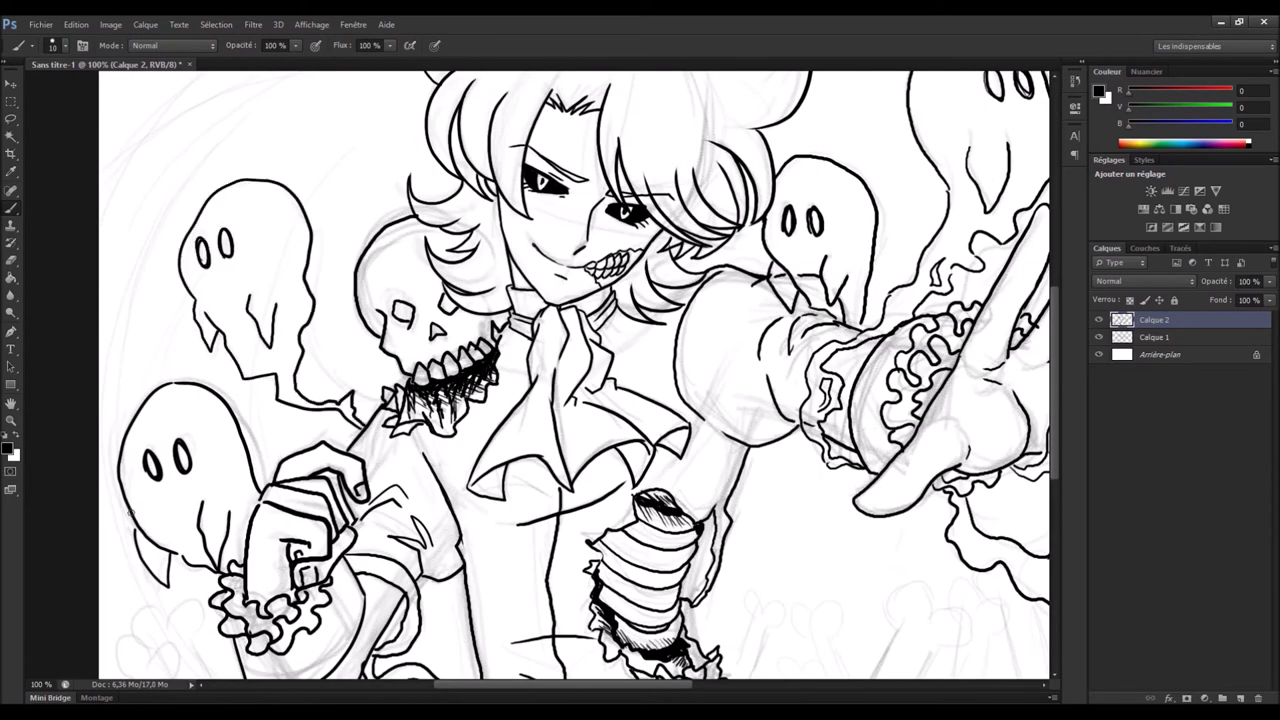
Zoom out to the whole illustration and add a new layer
{"action": "key", "text": "z"}
{"action": "left_click_drag", "start_coordinate": [540, 360], "coordinate": [480, 360]}
{"action": "left_click", "coordinate": [1154, 354]}
Ink a row of bones along the bottom, from left through centre to right
{"action": "key", "text": "b"}
{"action": "mouse_move", "coordinate": [45, 630]}
{"action": "left_mouse_down"}
{"action": "mouse_move", "coordinate": [100, 600]}
{"action": "mouse_move", "coordinate": [112, 570]}
{"action": "left_mouse_up"}
{"action": "left_click_drag", "start_coordinate": [105, 580], "coordinate": [102, 647]}
{"action": "left_click_drag", "start_coordinate": [584, 568], "coordinate": [598, 652]}
{"action": "mouse_move", "coordinate": [598, 572]}
{"action": "left_mouse_down"}
{"action": "mouse_move", "coordinate": [630, 652]}
{"action": "mouse_move", "coordinate": [645, 652]}
{"action": "left_mouse_up"}
{"action": "mouse_move", "coordinate": [700, 570]}
{"action": "left_mouse_down"}
{"action": "mouse_move", "coordinate": [688, 652]}
{"action": "mouse_move", "coordinate": [660, 652]}
{"action": "left_mouse_up"}
{"action": "left_click_drag", "start_coordinate": [785, 612], "coordinate": [804, 630]}
{"action": "left_click_drag", "start_coordinate": [880, 560], "coordinate": [890, 652]}
{"action": "left_click_drag", "start_coordinate": [520, 570], "coordinate": [540, 632]}
Ink the right bat wing outline and its edges between the ghosts
{"action": "left_click_drag", "start_coordinate": [860, 380], "coordinate": [900, 560]}
{"action": "left_click_drag", "start_coordinate": [755, 108], "coordinate": [905, 250]}
{"action": "left_click_drag", "start_coordinate": [955, 278], "coordinate": [1040, 590]}
{"action": "left_click_drag", "start_coordinate": [772, 248], "coordinate": [846, 324]}
{"action": "left_click_drag", "start_coordinate": [806, 334], "coordinate": [810, 446]}
{"action": "left_click_drag", "start_coordinate": [850, 348], "coordinate": [902, 482]}
Ink the upper-right and left wing edges, touch up the bones, and hide the sketch layer
{"action": "left_click_drag", "start_coordinate": [905, 120], "coordinate": [1042, 176]}
{"action": "left_click_drag", "start_coordinate": [1004, 270], "coordinate": [1040, 576]}
{"action": "left_click_drag", "start_coordinate": [185, 145], "coordinate": [32, 190]}
{"action": "left_click_drag", "start_coordinate": [188, 195], "coordinate": [32, 292]}
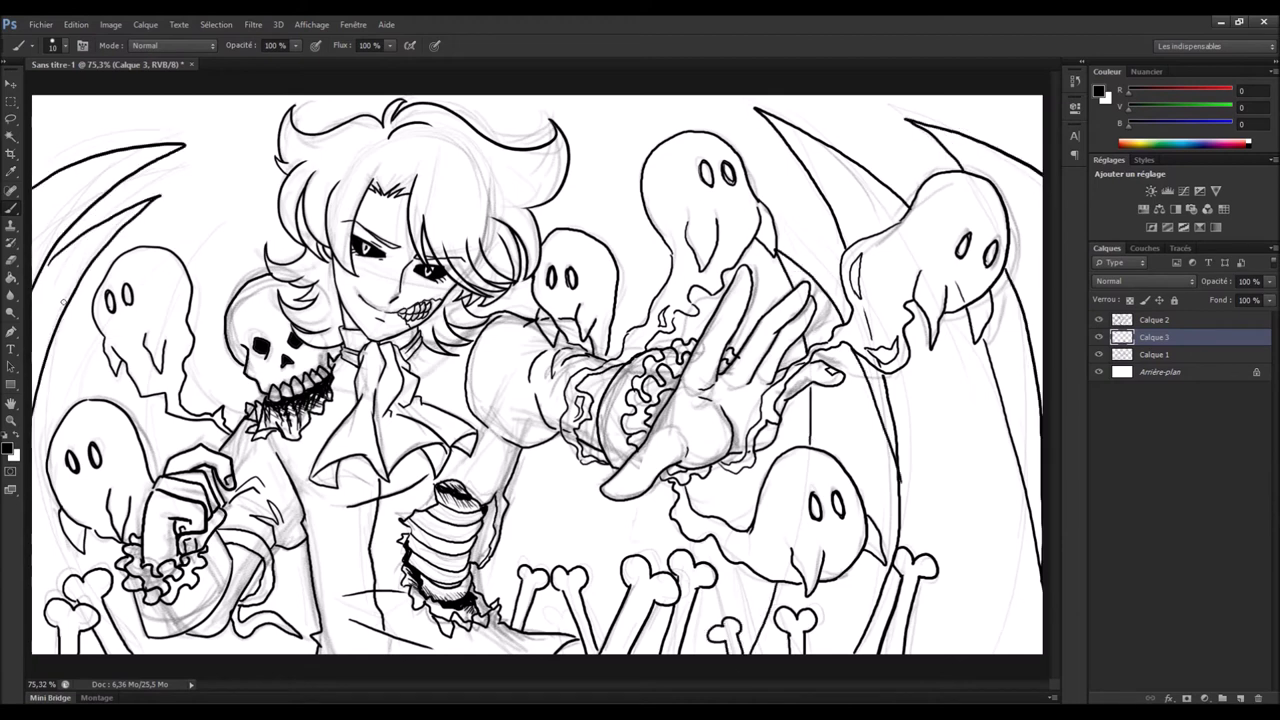
{"action": "left_click_drag", "start_coordinate": [90, 245], "coordinate": [90, 575]}
{"action": "left_click_drag", "start_coordinate": [252, 240], "coordinate": [188, 330]}
{"action": "left_click_drag", "start_coordinate": [168, 412], "coordinate": [155, 478]}
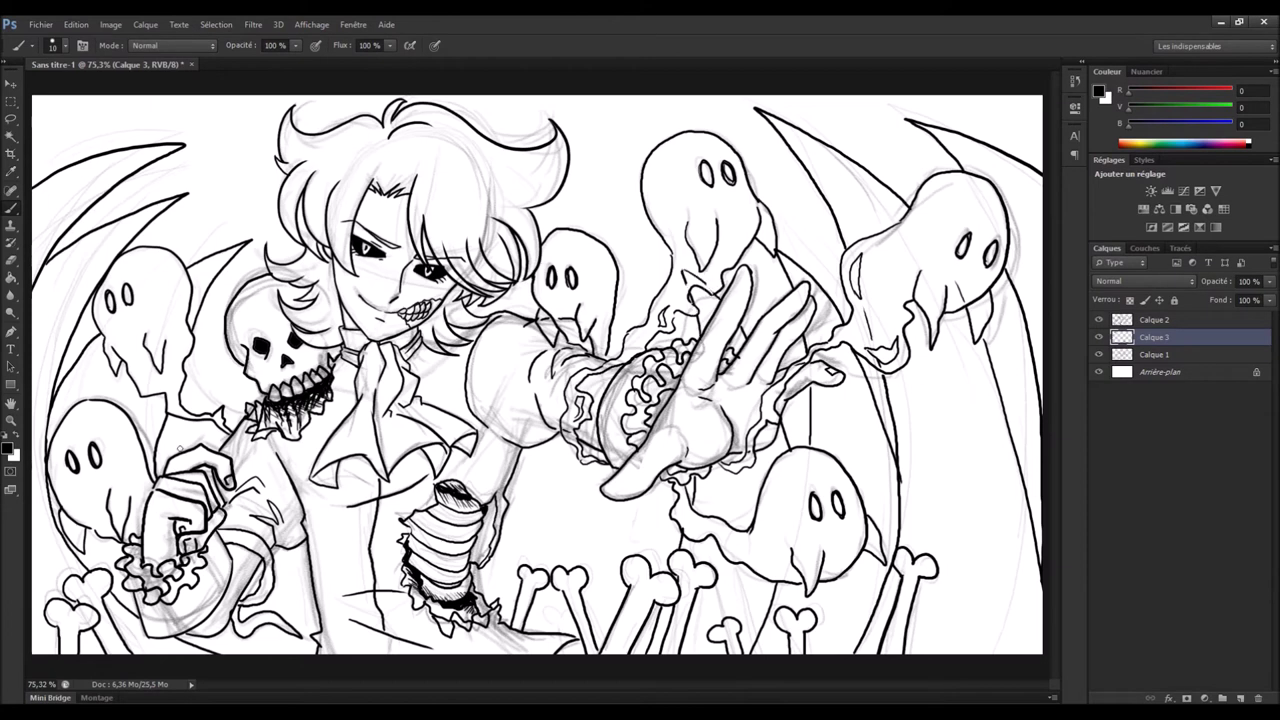
{"action": "left_click_drag", "start_coordinate": [612, 520], "coordinate": [598, 636]}
{"action": "left_click", "coordinate": [1099, 354]}
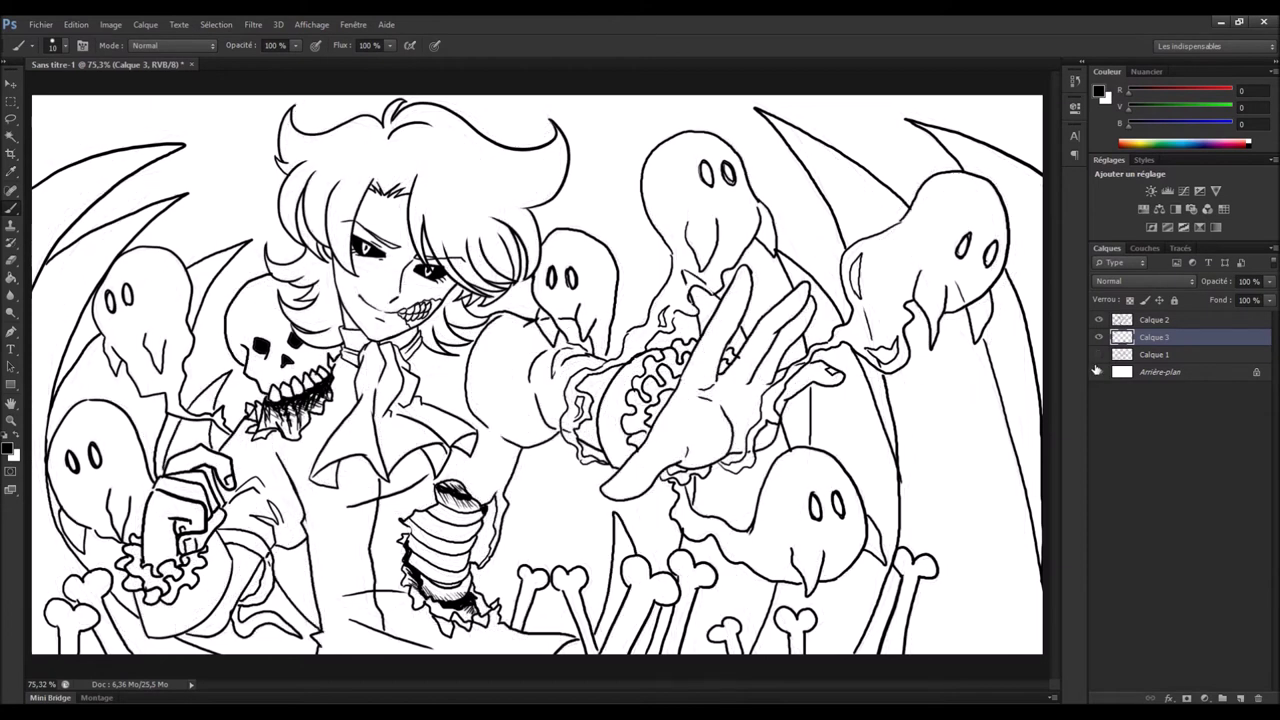
On a new layer, ink extra strokes on the bones and arm edge, and fill below the hand black
{"action": "key", "text": "ctrl+shift+n"}
{"action": "left_click_drag", "start_coordinate": [505, 618], "coordinate": [550, 558]}
{"action": "mouse_move", "coordinate": [606, 504]}
{"action": "left_mouse_down"}
{"action": "mouse_move", "coordinate": [628, 600]}
{"action": "mouse_move", "coordinate": [676, 488]}
{"action": "left_mouse_up"}
{"action": "left_click_drag", "start_coordinate": [510, 515], "coordinate": [552, 442]}
{"action": "left_click_drag", "start_coordinate": [528, 626], "coordinate": [546, 592]}
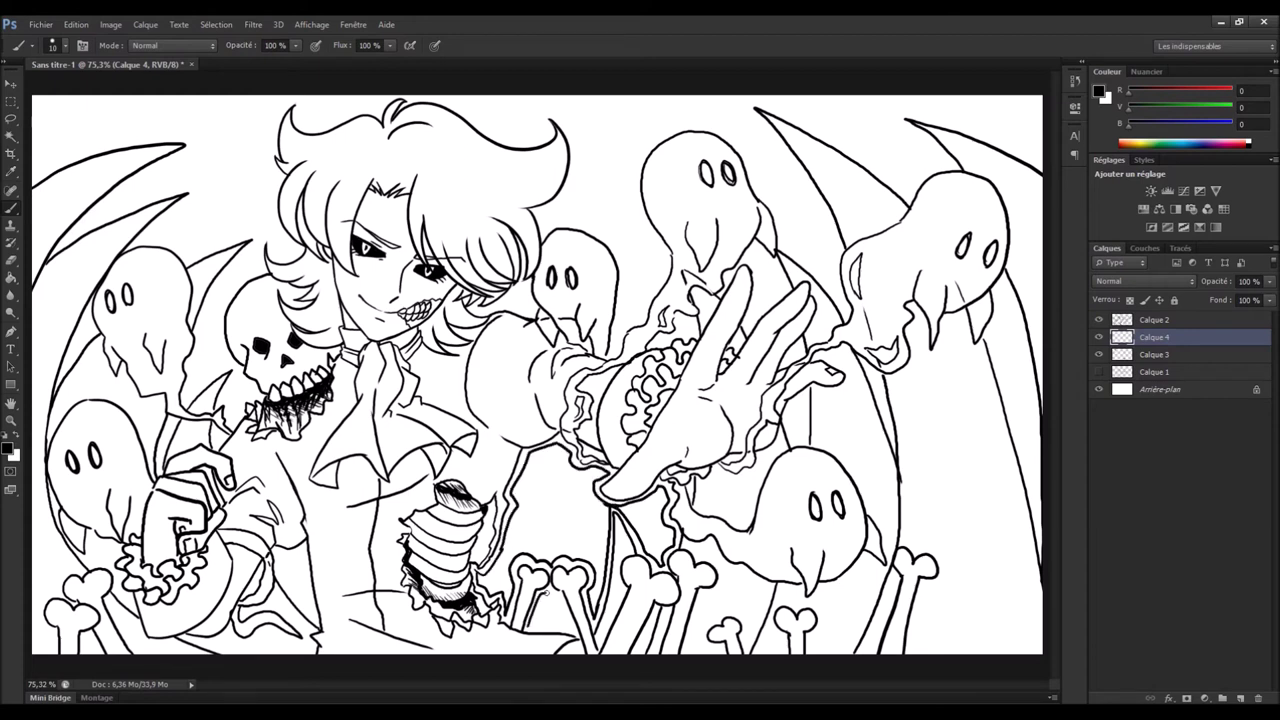
{"action": "left_click", "coordinate": [540, 520]}
{"action": "left_click", "coordinate": [548, 610]}
Thicken the hair's left outline and the left wing edges with brush strokes
{"action": "left_click_drag", "start_coordinate": [236, 366], "coordinate": [262, 254]}
{"action": "left_click_drag", "start_coordinate": [300, 100], "coordinate": [262, 250]}
{"action": "mouse_move", "coordinate": [238, 366]}
{"action": "left_mouse_down"}
{"action": "mouse_move", "coordinate": [190, 362]}
{"action": "mouse_move", "coordinate": [262, 236]}
{"action": "left_mouse_up"}
{"action": "left_click_drag", "start_coordinate": [206, 244], "coordinate": [256, 233]}
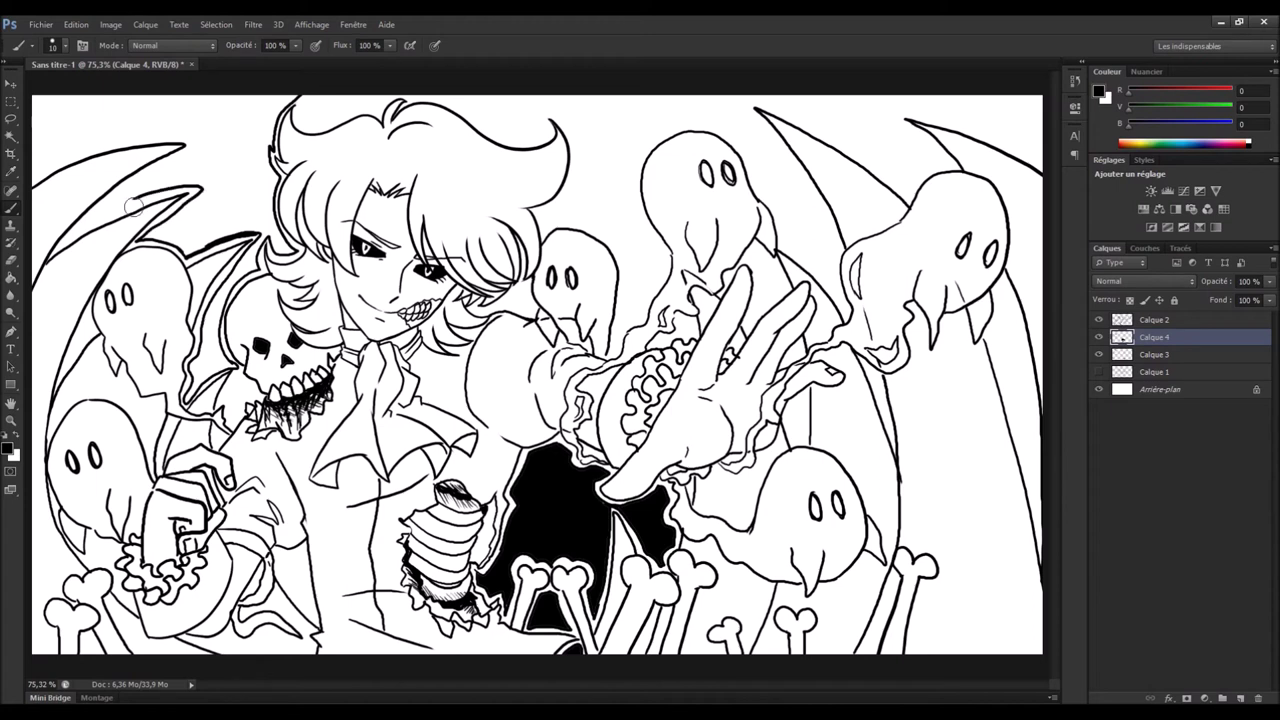
{"action": "left_click_drag", "start_coordinate": [64, 242], "coordinate": [200, 188]}
{"action": "left_click_drag", "start_coordinate": [32, 180], "coordinate": [198, 143]}
Flood-fill the background behind the left wing and skull black
{"action": "key", "text": "g"}
{"action": "left_click", "coordinate": [247, 191]}
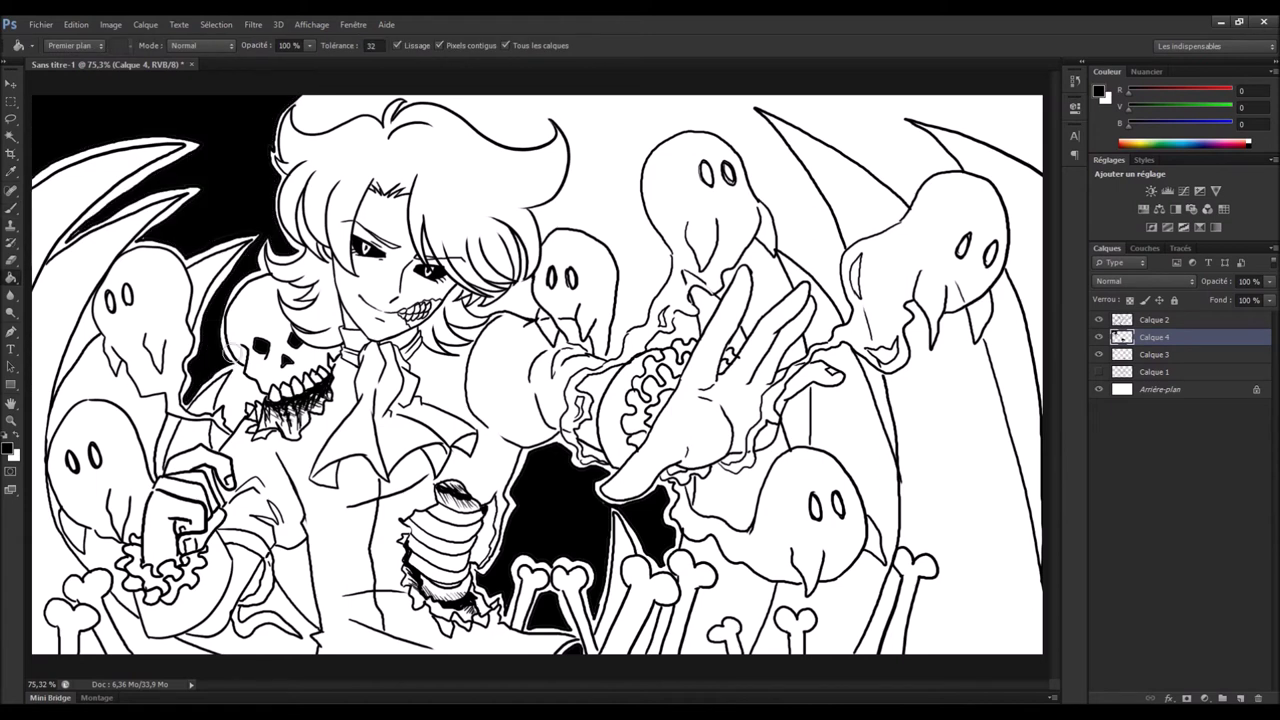
{"action": "key", "text": "b"}
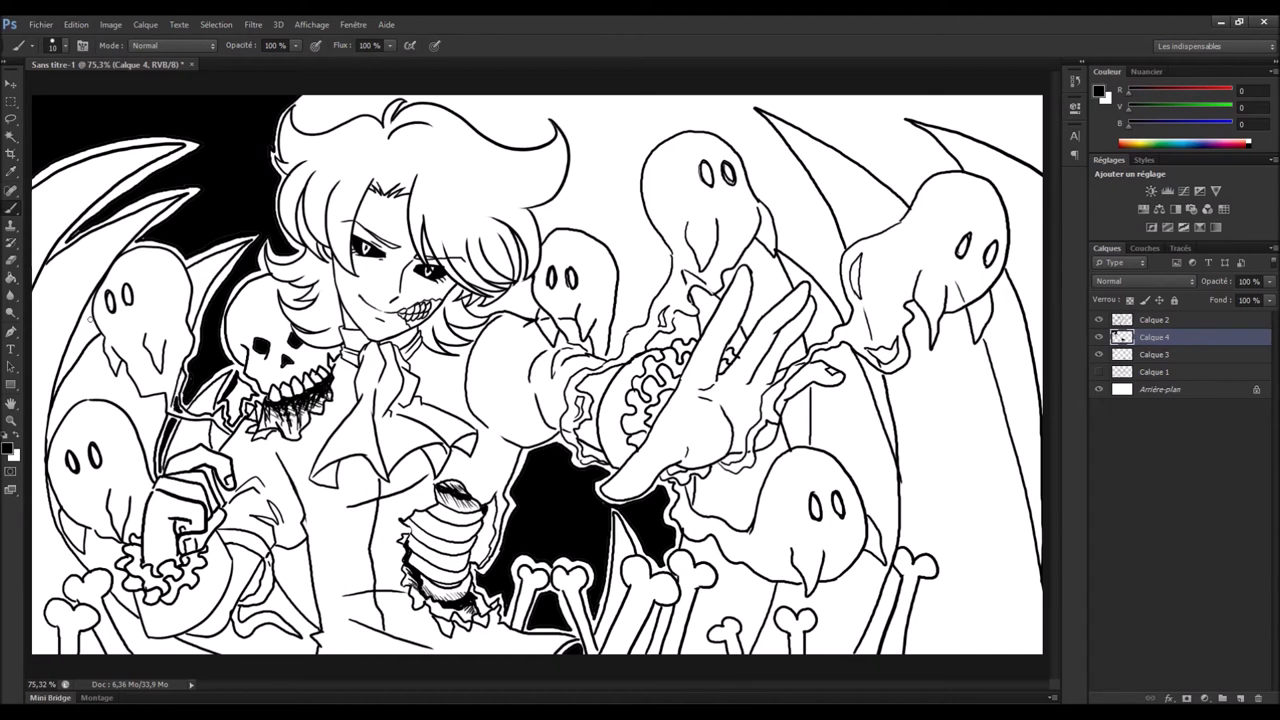
{"action": "key", "text": "g"}
{"action": "left_click", "coordinate": [9, 209]}
Paint black above the hair, outline the hair, ghost and right wings, and fill the upper-right background
{"action": "mouse_move", "coordinate": [300, 104]}
{"action": "left_mouse_down"}
{"action": "mouse_move", "coordinate": [465, 104]}
{"action": "mouse_move", "coordinate": [552, 128]}
{"action": "mouse_move", "coordinate": [430, 108]}
{"action": "left_mouse_up"}
{"action": "mouse_move", "coordinate": [556, 116]}
{"action": "left_mouse_down"}
{"action": "mouse_move", "coordinate": [578, 146]}
{"action": "mouse_move", "coordinate": [545, 230]}
{"action": "mouse_move", "coordinate": [620, 262]}
{"action": "mouse_move", "coordinate": [660, 352]}
{"action": "left_mouse_up"}
{"action": "mouse_move", "coordinate": [648, 278]}
{"action": "left_mouse_down"}
{"action": "mouse_move", "coordinate": [636, 190]}
{"action": "mouse_move", "coordinate": [700, 122]}
{"action": "mouse_move", "coordinate": [780, 250]}
{"action": "mouse_move", "coordinate": [750, 106]}
{"action": "mouse_move", "coordinate": [845, 240]}
{"action": "left_mouse_up"}
{"action": "mouse_move", "coordinate": [910, 192]}
{"action": "left_mouse_down"}
{"action": "mouse_move", "coordinate": [950, 140]}
{"action": "mouse_move", "coordinate": [944, 117]}
{"action": "mouse_move", "coordinate": [1042, 170]}
{"action": "left_mouse_up"}
{"action": "key", "text": "g"}
{"action": "left_click", "coordinate": [1000, 115]}
{"action": "key", "text": "b"}
Close outline gaps by the torso, ghost neck and hand frill, filling each black
{"action": "left_click_drag", "start_coordinate": [309, 548], "coordinate": [305, 620]}
{"action": "key", "text": "g"}
{"action": "left_click", "coordinate": [290, 590]}
{"action": "key", "text": "b"}
{"action": "mouse_move", "coordinate": [754, 248]}
{"action": "left_mouse_down"}
{"action": "mouse_move", "coordinate": [790, 304]}
{"action": "mouse_move", "coordinate": [744, 330]}
{"action": "left_mouse_up"}
{"action": "key", "text": "g"}
{"action": "left_click", "coordinate": [765, 290]}
{"action": "key", "text": "b"}
{"action": "left_click_drag", "start_coordinate": [652, 346], "coordinate": [690, 316]}
{"action": "key", "text": "g"}
{"action": "left_click", "coordinate": [687, 326]}
{"action": "key", "text": "b"}
Close and black-fill the gaps near the frill and beside the right ghost
{"action": "left_click_drag", "start_coordinate": [784, 394], "coordinate": [806, 444]}
{"action": "key", "text": "g"}
{"action": "left_click", "coordinate": [800, 420]}
{"action": "key", "text": "b"}
{"action": "left_click_drag", "start_coordinate": [866, 362], "coordinate": [888, 420]}
{"action": "key", "text": "g"}
{"action": "left_click", "coordinate": [884, 385]}
{"action": "key", "text": "b"}
Thicken the right wing edge and black-fill the strip beside it and an area near the hair
{"action": "left_click_drag", "start_coordinate": [1000, 282], "coordinate": [1035, 445]}
{"action": "left_click_drag", "start_coordinate": [995, 340], "coordinate": [1020, 450]}
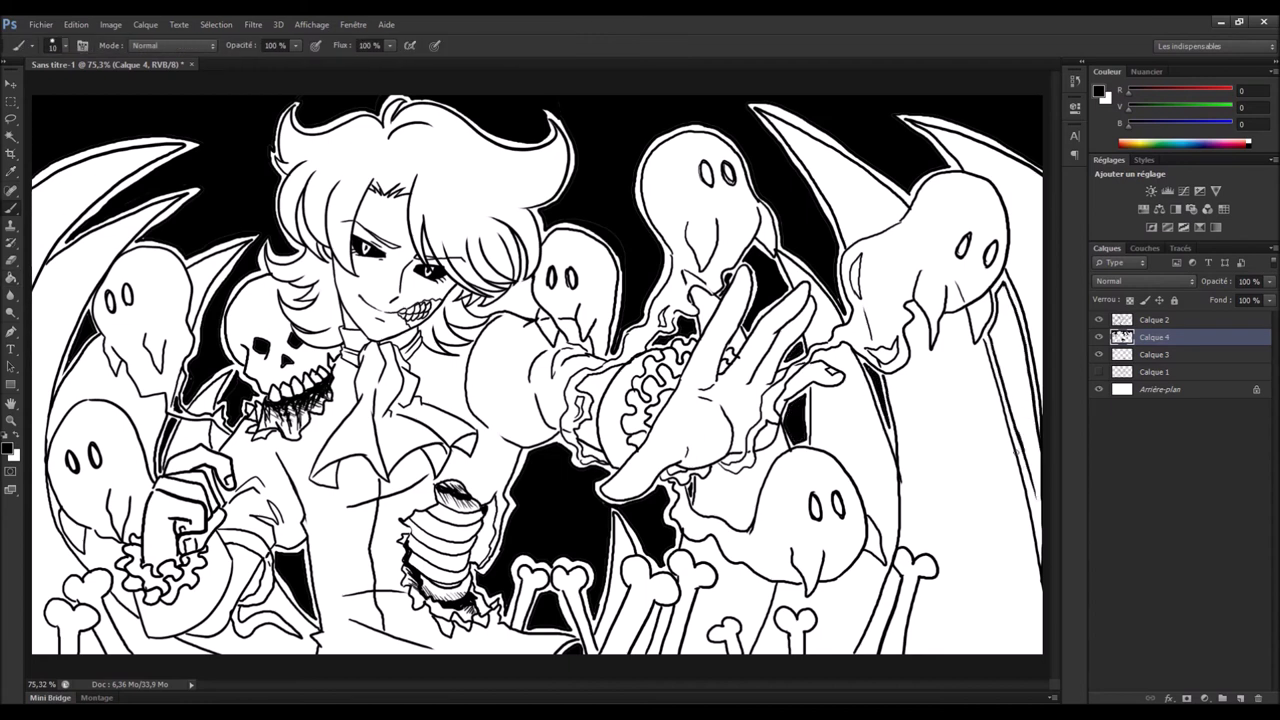
{"action": "key", "text": "g"}
{"action": "left_click", "coordinate": [1035, 470]}
{"action": "key", "text": "b"}
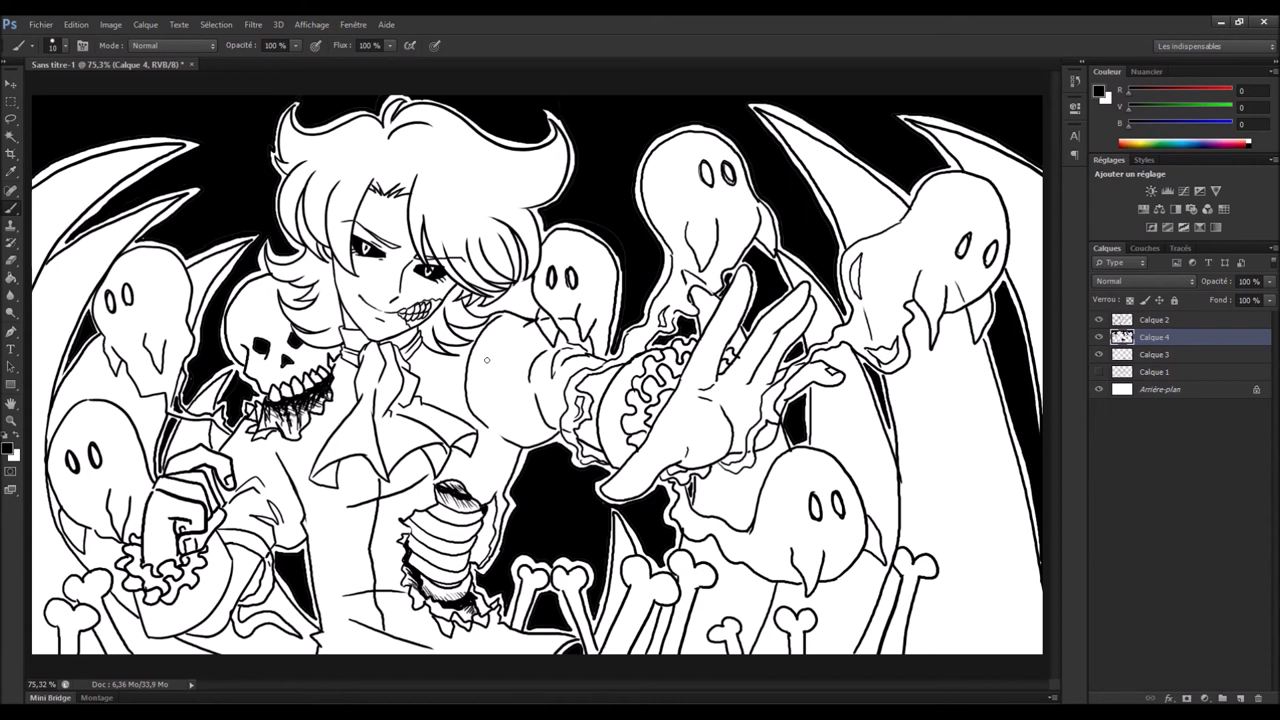
{"action": "key", "text": "g"}
{"action": "left_click", "coordinate": [520, 300]}
{"action": "key", "text": "b"}
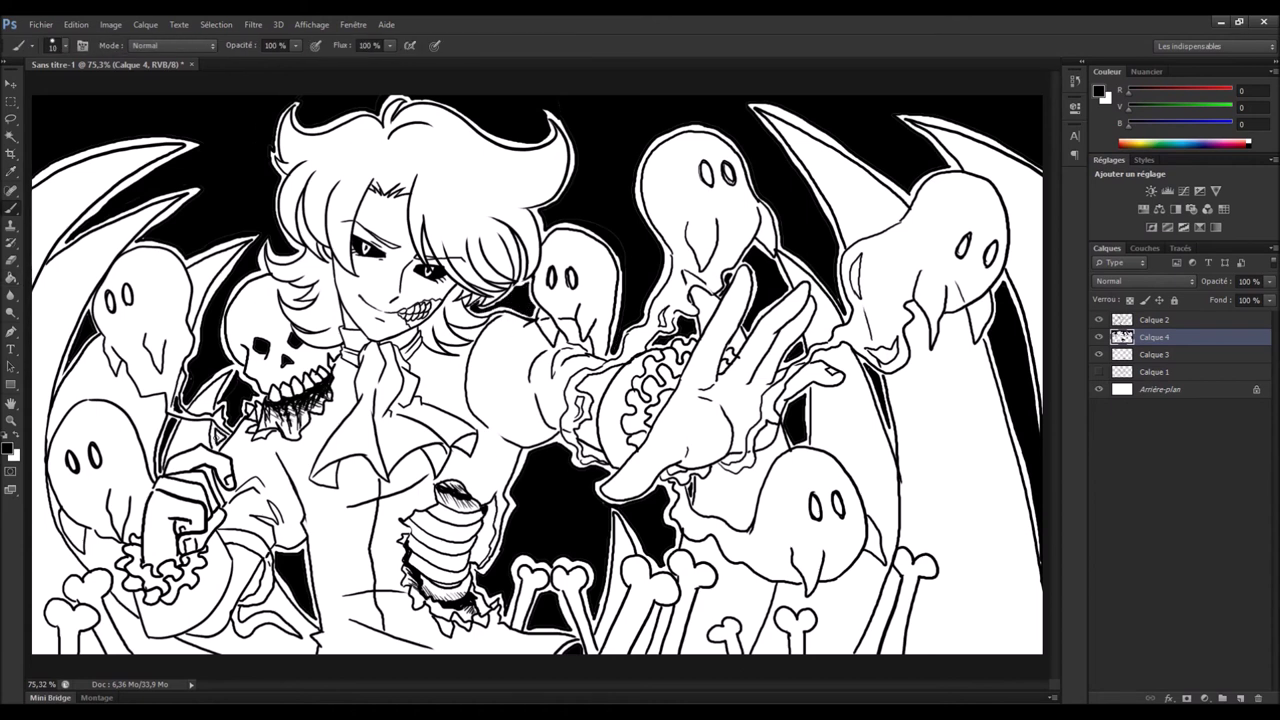
Duplicate Calque 4 as 'Calque 4 copie' and hide the original as a backup
{"action": "key", "text": "g"}
{"action": "key", "text": "ctrl+j"}
{"action": "left_click", "coordinate": [1099, 354]}
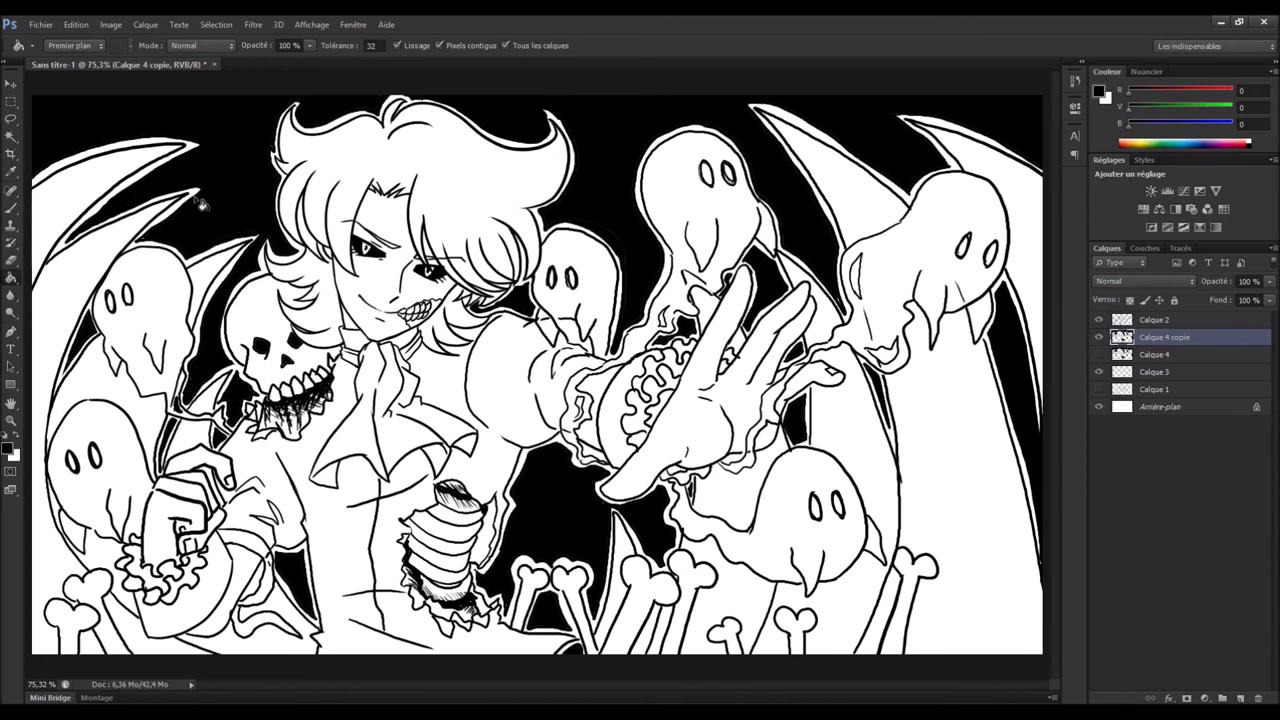
Paint white web lines behind the ghost, the left wing and across the top-left background
{"action": "key", "text": "b"}
{"action": "mouse_move", "coordinate": [604, 158]}
{"action": "left_mouse_down"}
{"action": "mouse_move", "coordinate": [607, 257]}
{"action": "mouse_move", "coordinate": [580, 222]}
{"action": "mouse_move", "coordinate": [630, 305]}
{"action": "left_mouse_up"}
{"action": "left_click_drag", "start_coordinate": [615, 135], "coordinate": [645, 325]}
{"action": "mouse_move", "coordinate": [525, 120]}
{"action": "left_mouse_down"}
{"action": "mouse_move", "coordinate": [677, 107]}
{"action": "mouse_move", "coordinate": [712, 122]}
{"action": "left_mouse_up"}
{"action": "mouse_move", "coordinate": [222, 152]}
{"action": "left_mouse_down"}
{"action": "mouse_move", "coordinate": [222, 222]}
{"action": "mouse_move", "coordinate": [272, 250]}
{"action": "left_mouse_up"}
{"action": "left_click_drag", "start_coordinate": [190, 252], "coordinate": [226, 118]}
{"action": "mouse_move", "coordinate": [280, 186]}
{"action": "left_mouse_down"}
{"action": "mouse_move", "coordinate": [200, 108]}
{"action": "mouse_move", "coordinate": [260, 98]}
{"action": "left_mouse_up"}
{"action": "left_click_drag", "start_coordinate": [36, 158], "coordinate": [126, 98]}
{"action": "left_click_drag", "start_coordinate": [64, 174], "coordinate": [110, 94]}
{"action": "left_click_drag", "start_coordinate": [296, 128], "coordinate": [338, 94]}
Add white web arcs below the arm and by the right wings, then fill the hair black on Calque 5
{"action": "left_click_drag", "start_coordinate": [546, 431], "coordinate": [600, 560]}
{"action": "left_click_drag", "start_coordinate": [520, 525], "coordinate": [600, 585]}
{"action": "left_click_drag", "start_coordinate": [530, 500], "coordinate": [498, 562]}
{"action": "left_click_drag", "start_coordinate": [790, 255], "coordinate": [805, 182]}
{"action": "left_click_drag", "start_coordinate": [865, 180], "coordinate": [915, 142]}
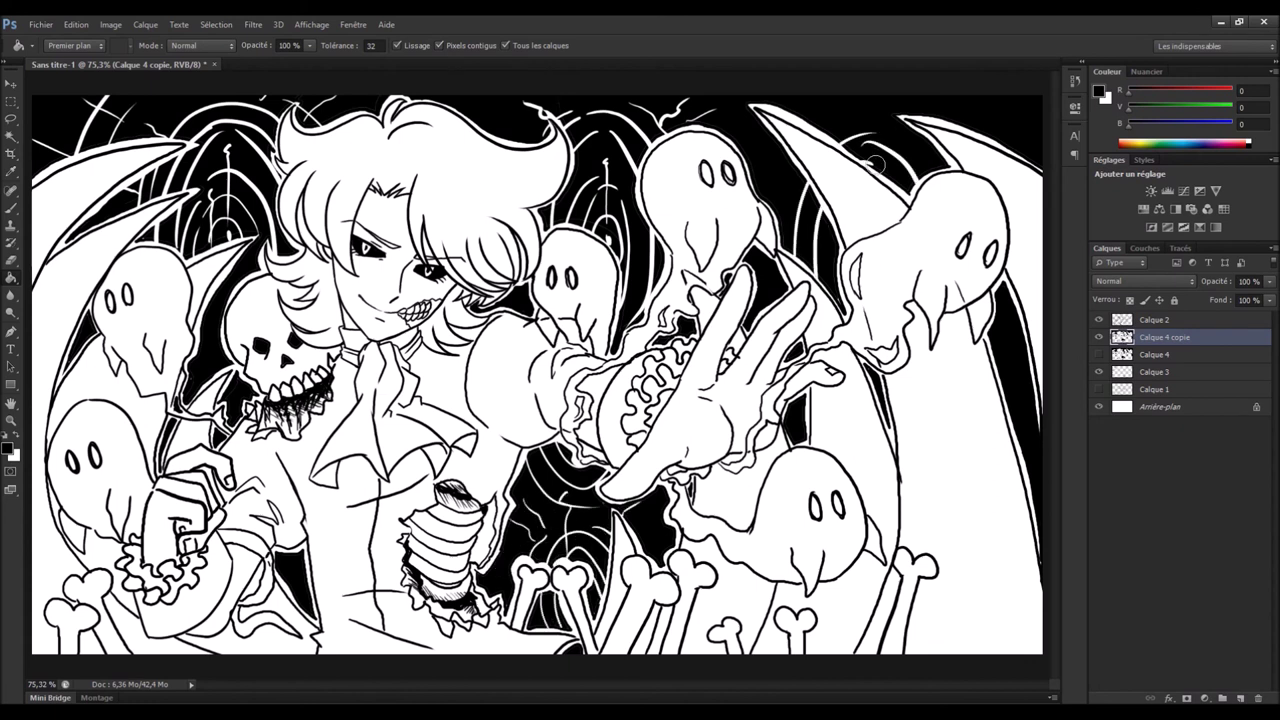
{"action": "left_click_drag", "start_coordinate": [830, 300], "coordinate": [790, 170]}
{"action": "left_click_drag", "start_coordinate": [995, 390], "coordinate": [1020, 300]}
{"action": "left_click_drag", "start_coordinate": [825, 130], "coordinate": [900, 102]}
{"action": "left_click_drag", "start_coordinate": [1000, 158], "coordinate": [1040, 100]}
{"action": "left_click", "coordinate": [1240, 698]}
{"action": "left_click", "coordinate": [420, 150]}
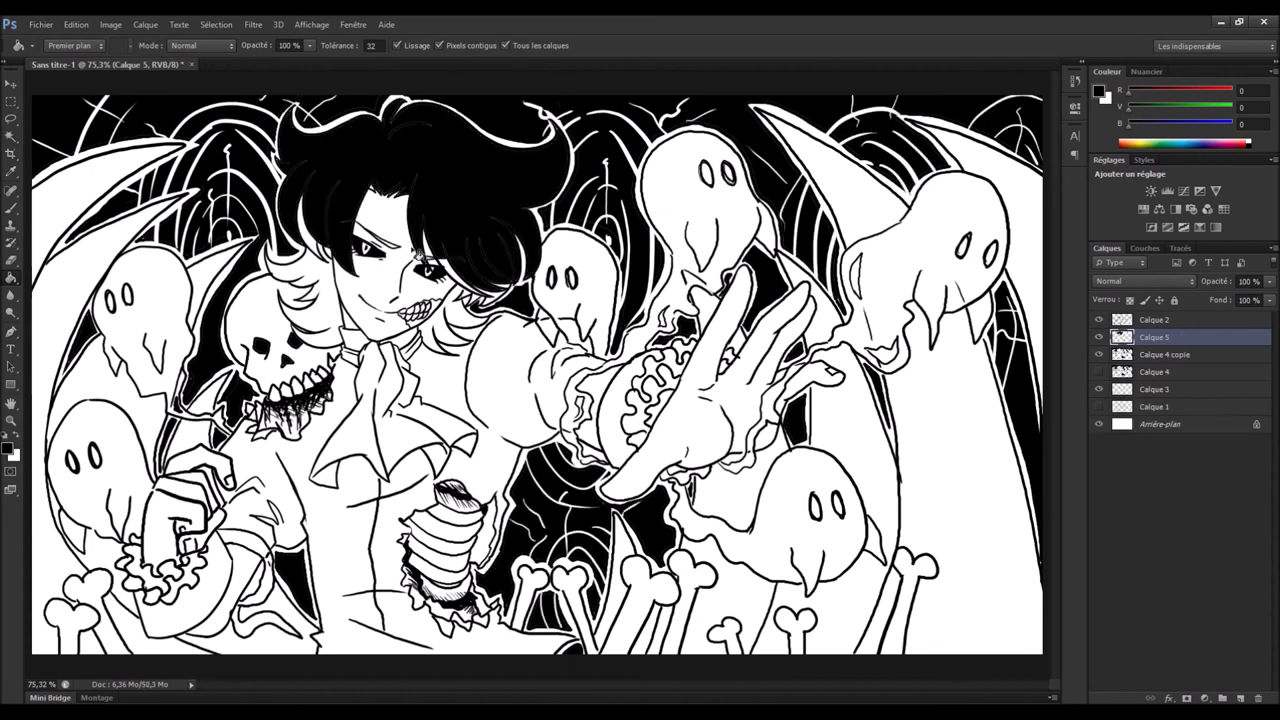
Black-fill the remaining hair areas
{"action": "left_click", "coordinate": [300, 270]}
{"action": "left_click", "coordinate": [460, 300]}
{"action": "key", "text": "b"}
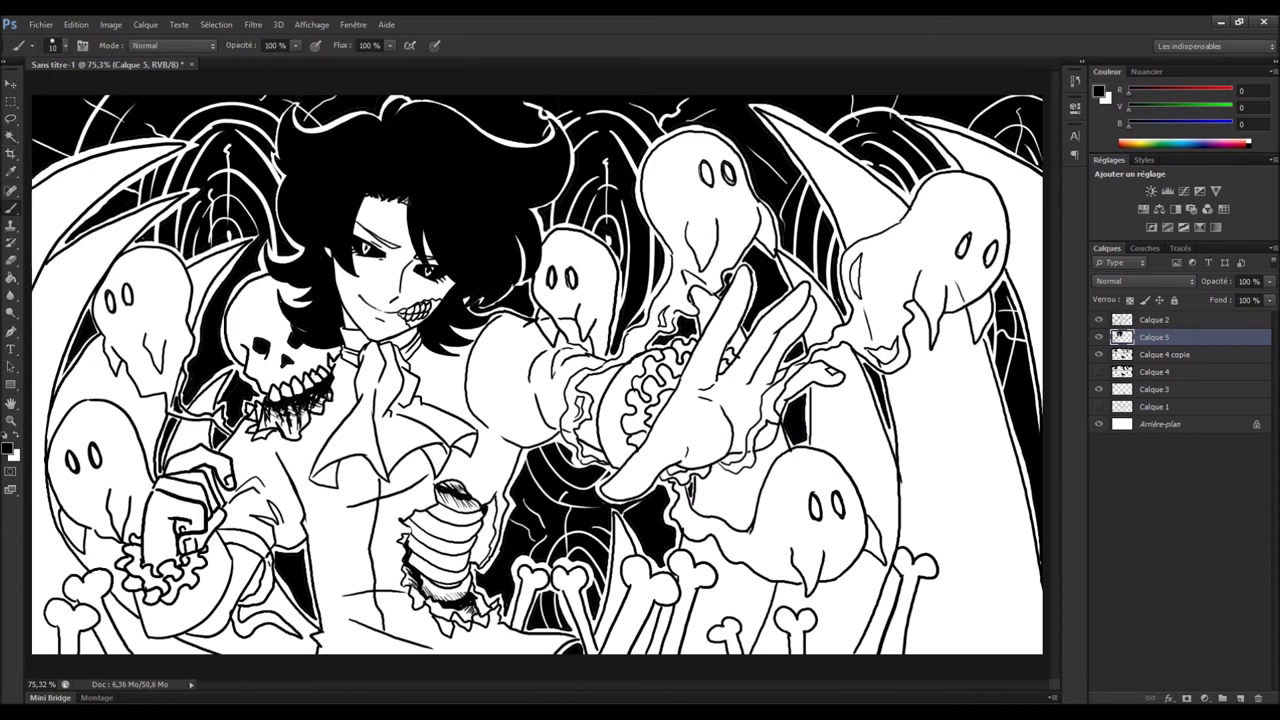
On new layer Calque 6, write a signature and scale it into the bottom-right corner
{"action": "key", "text": "ctrl+shift+alt+n"}
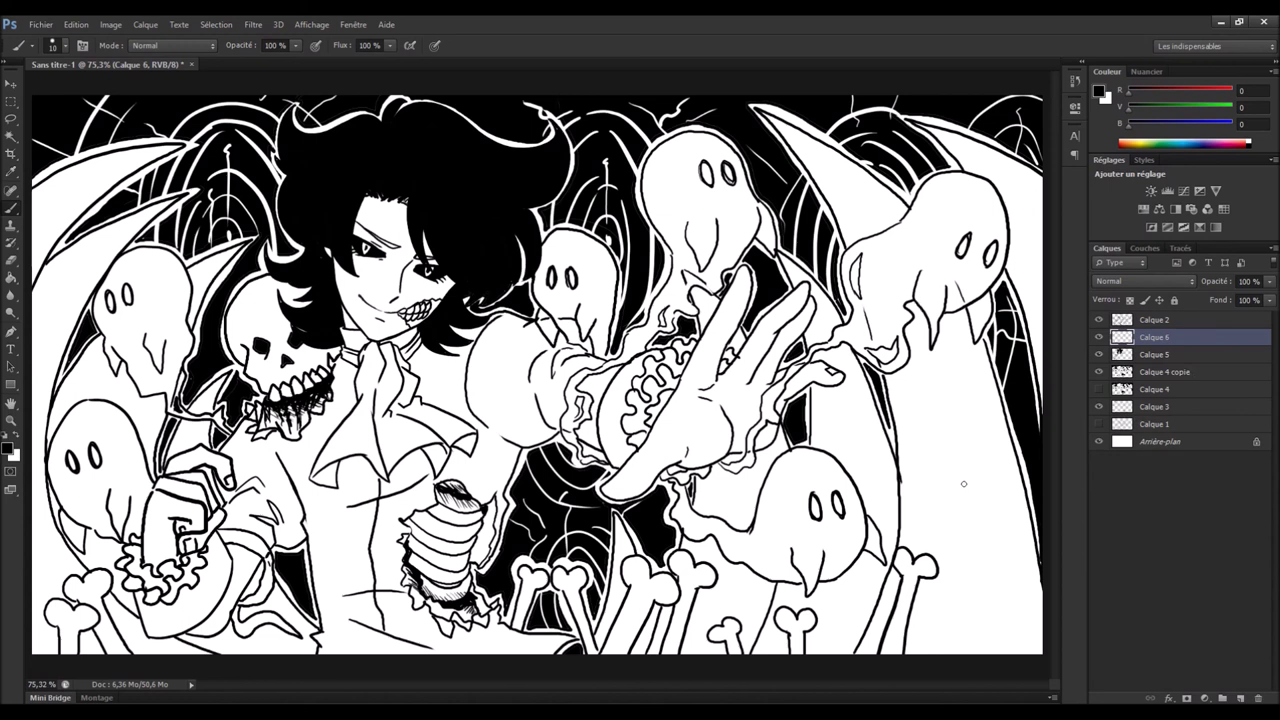
{"action": "mouse_move", "coordinate": [923, 437]}
{"action": "left_mouse_down"}
{"action": "mouse_move", "coordinate": [965, 490]}
{"action": "mouse_move", "coordinate": [1008, 510]}
{"action": "left_mouse_up"}
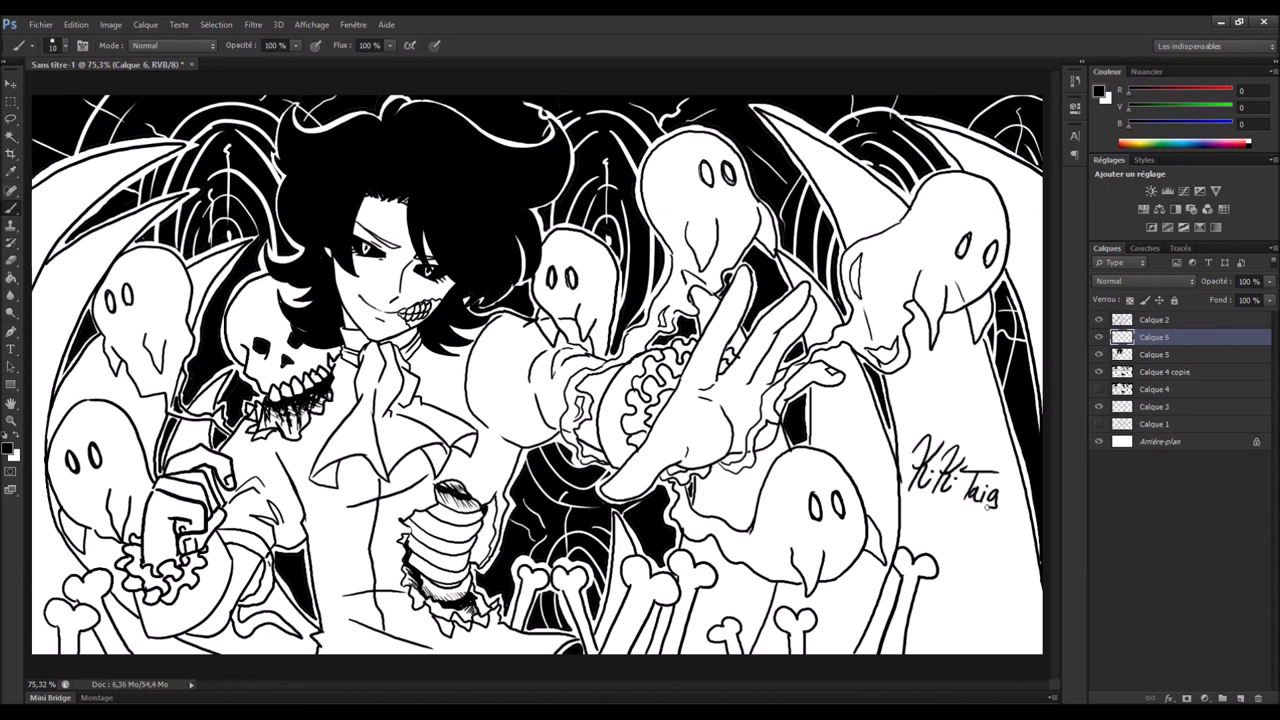
{"action": "key", "text": "ctrl+t"}
{"action": "left_click_drag", "start_coordinate": [960, 470], "coordinate": [1018, 641]}
{"action": "key", "text": "Return"}
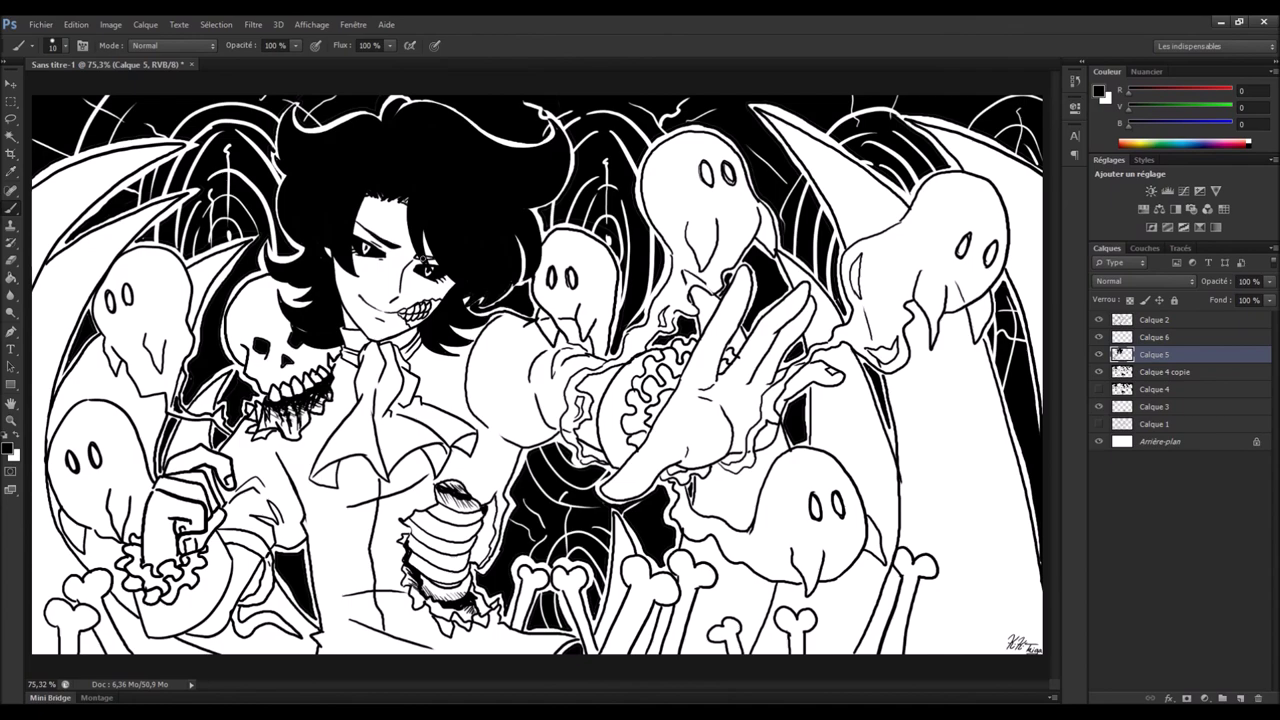